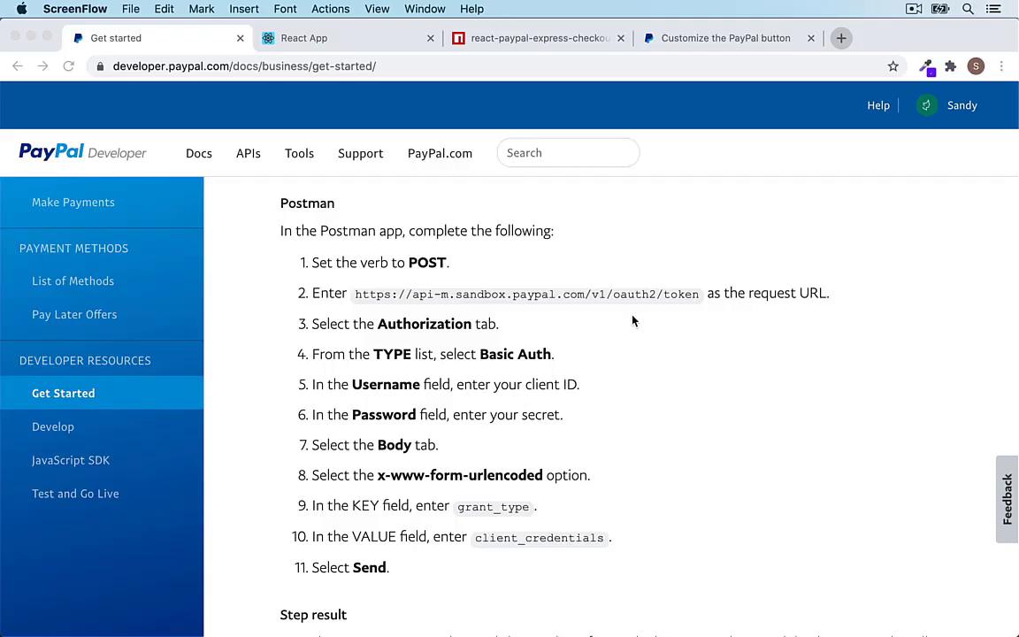
Step: Launch the Postman desktop application, version 7.36.1, from the system search
scroll(632, 320, "up", 2)
scroll(632, 320, "down", 2)
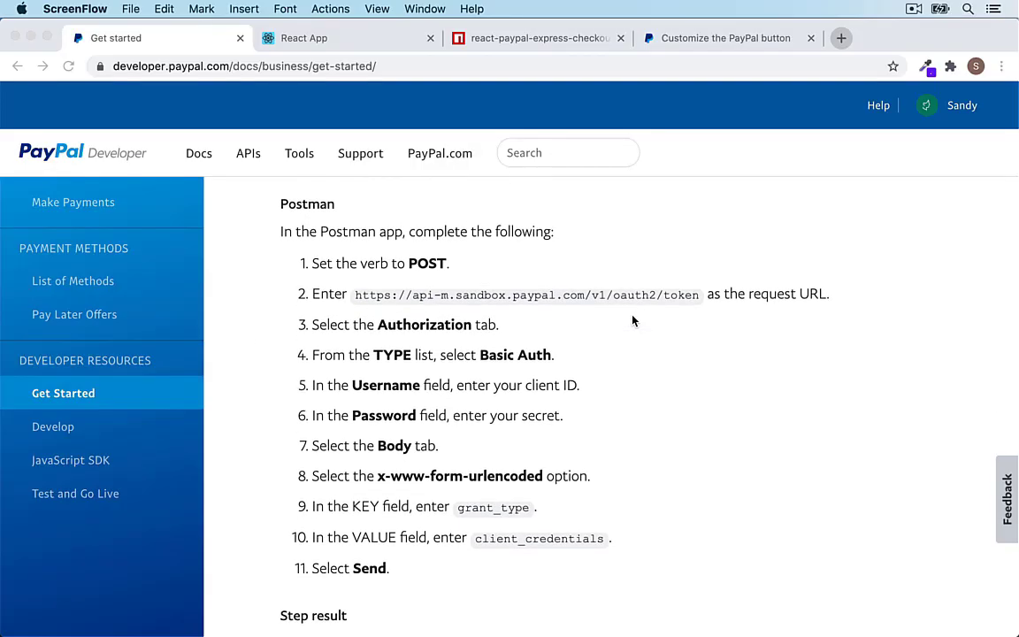
key("super+space")
type("postma")
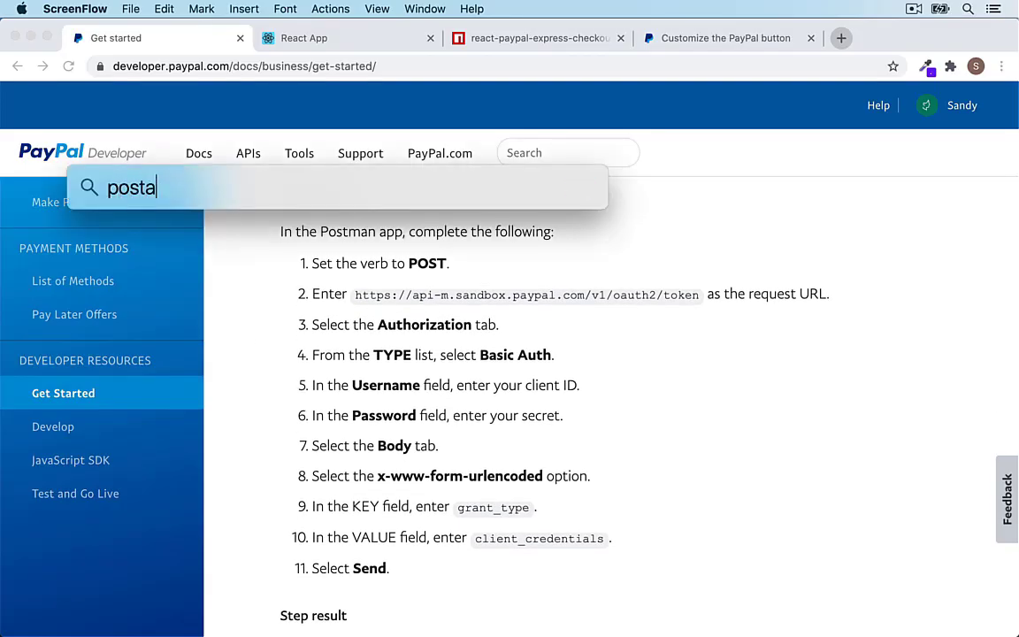
key("BackSpace")
type("man")
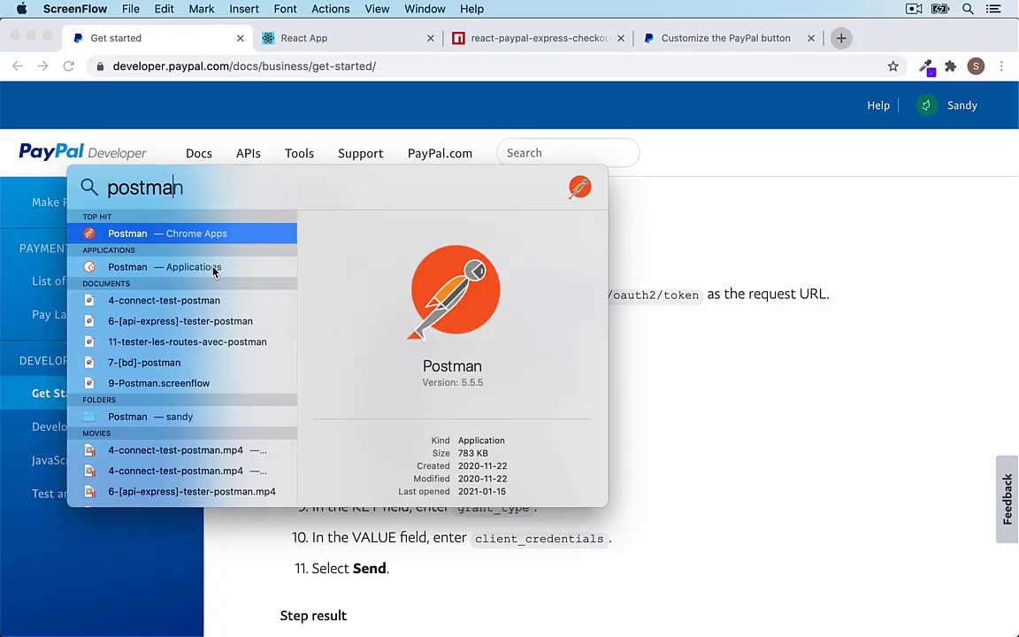
left_click(213, 271)
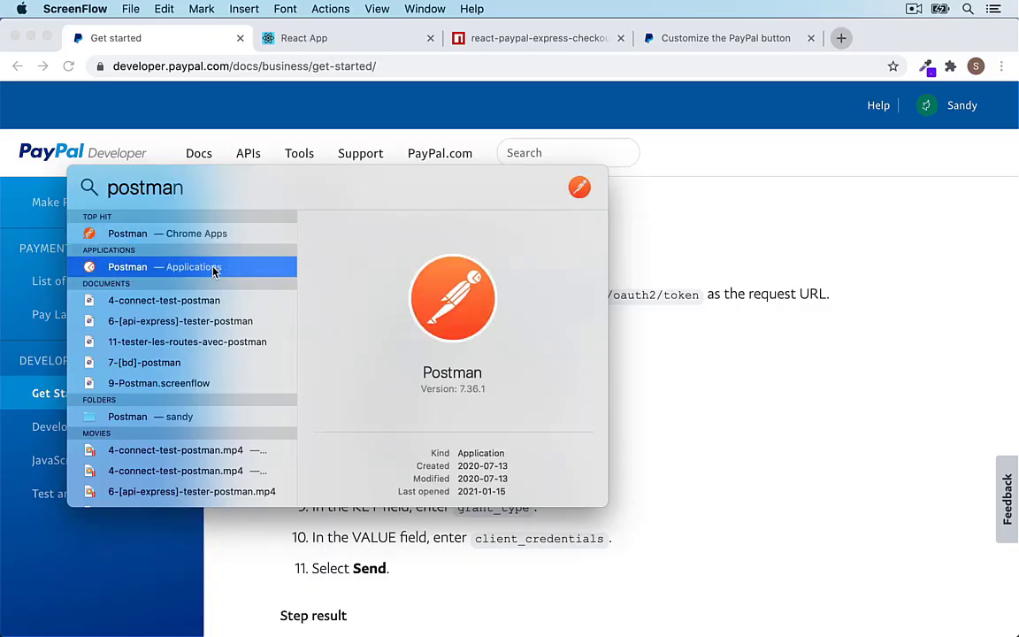
key("Return")
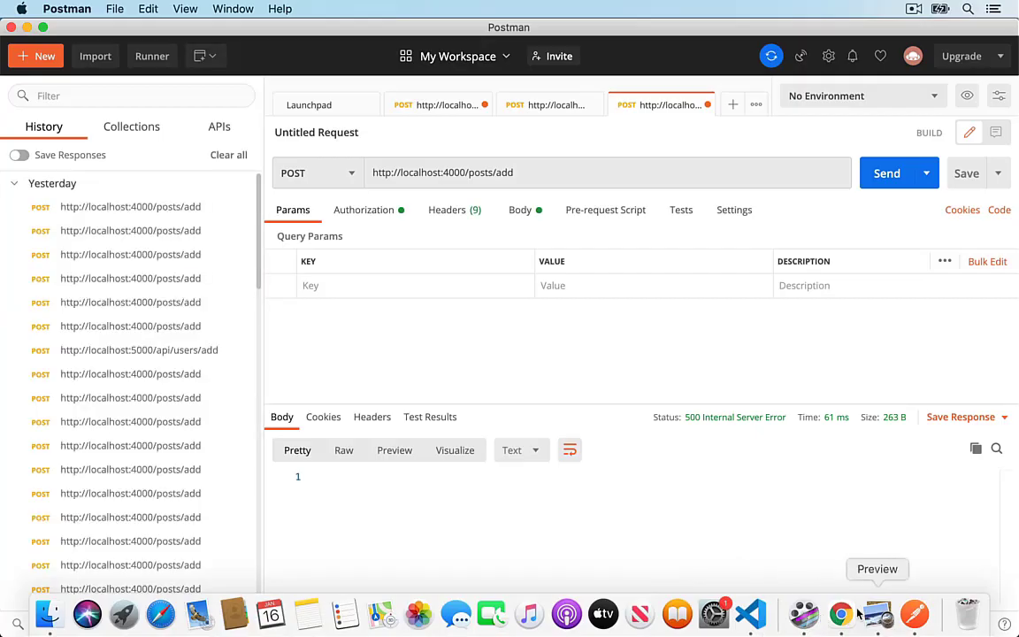
Step: Switch to Chrome and open a second copy of the PayPal Get started page in a tab beside the original
left_click(841, 617)
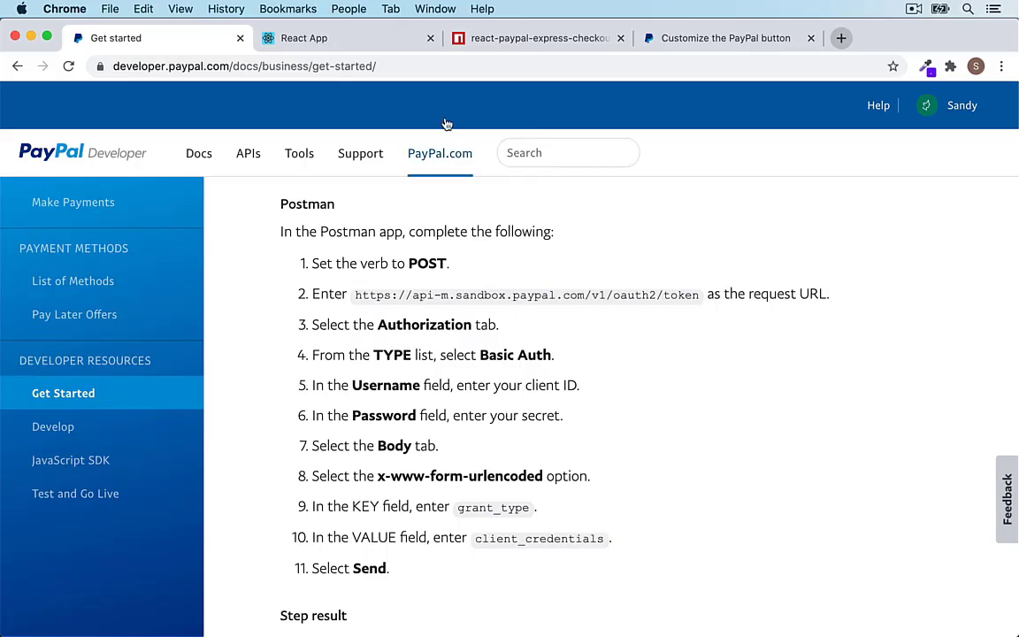
left_click(429, 67)
key("super+c")
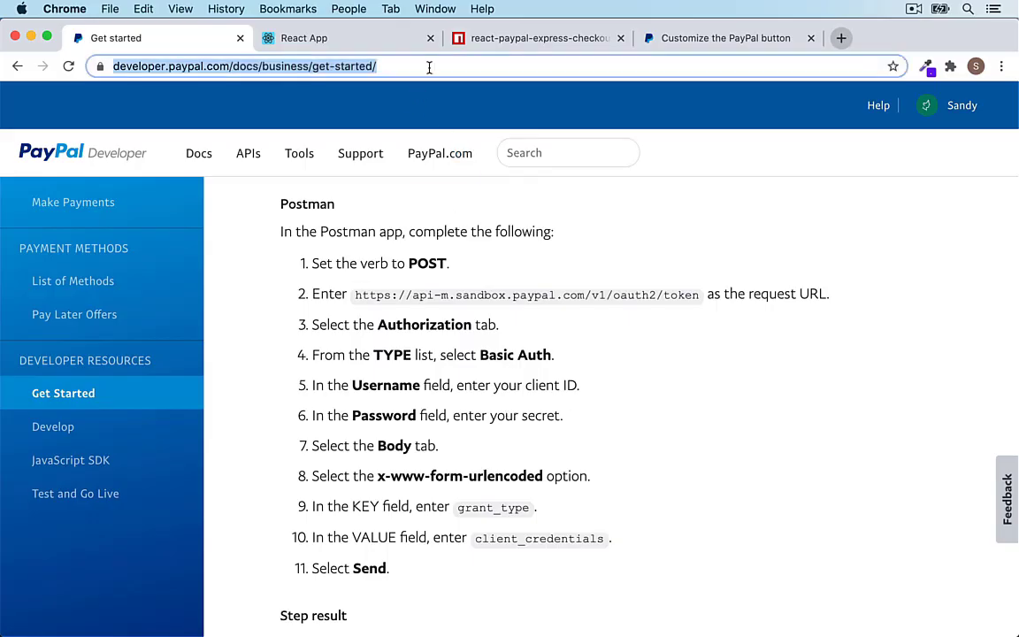
left_click(841, 37)
key("super+v")
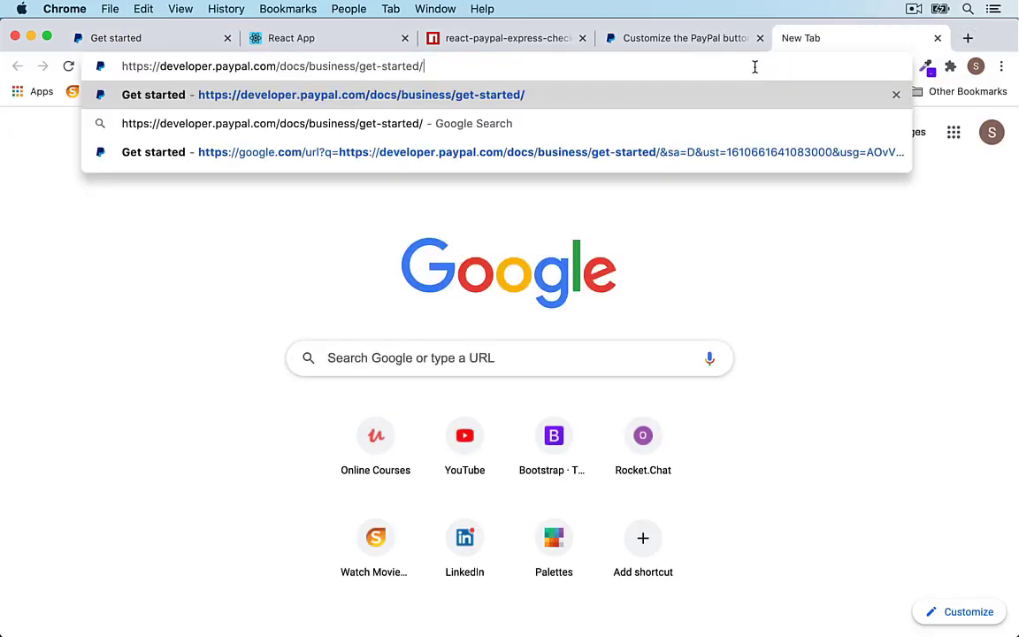
key("Return")
left_click_drag(805, 37, 302, 44)
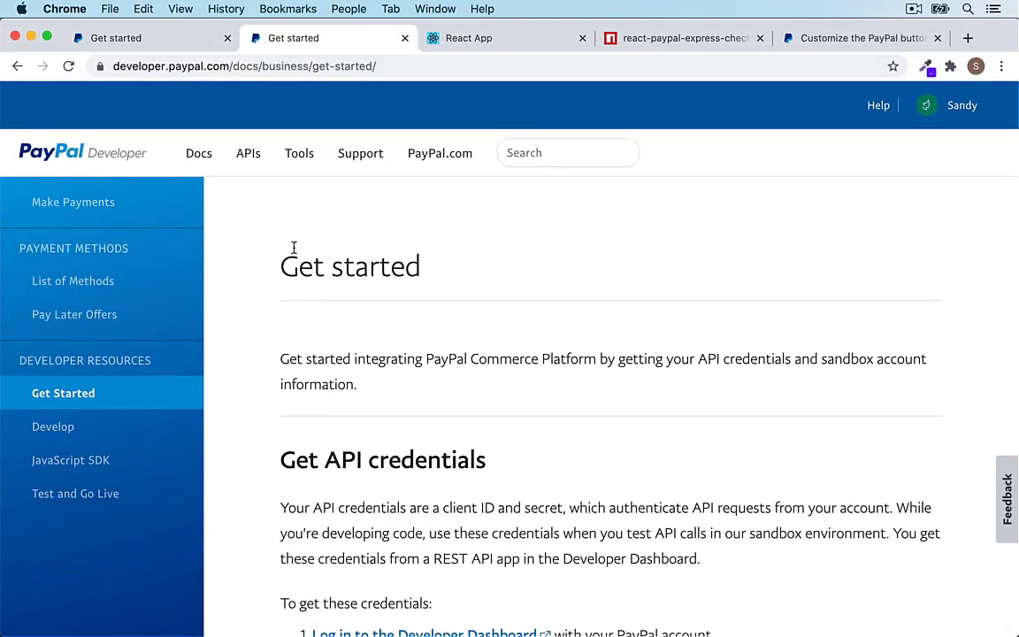
Step: Look through the PayPal REST API overview, including the table of account capabilities
left_click(248, 156)
scroll(482, 438, "down", 5)
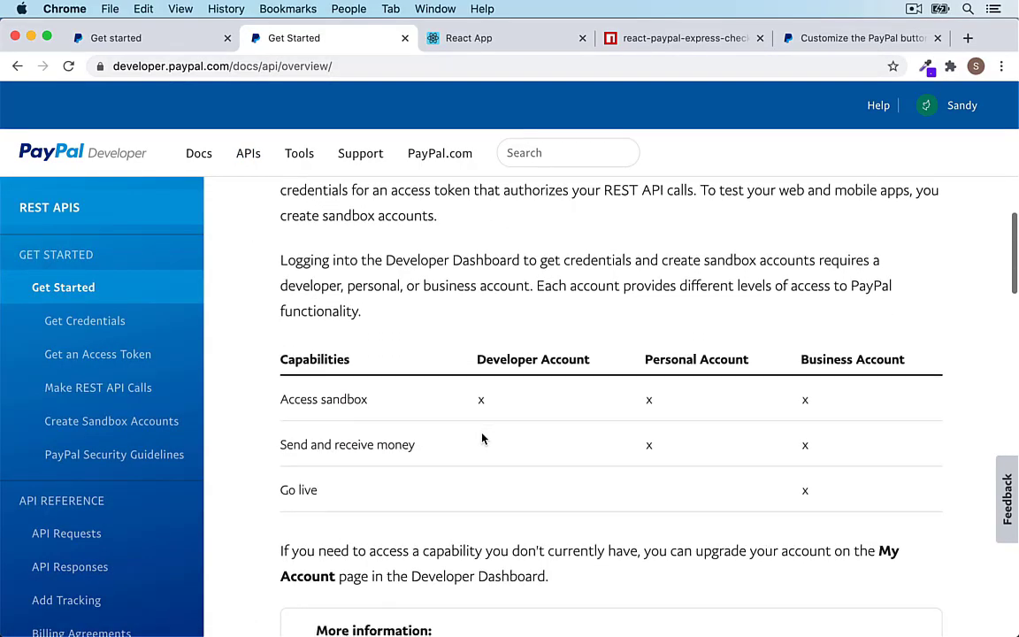
scroll(482, 437, "down", 5)
scroll(482, 437, "up", 8)
Step: Open the click-collect app from the developer dashboard's sandbox apps and reveal its secret
left_click(980, 107)
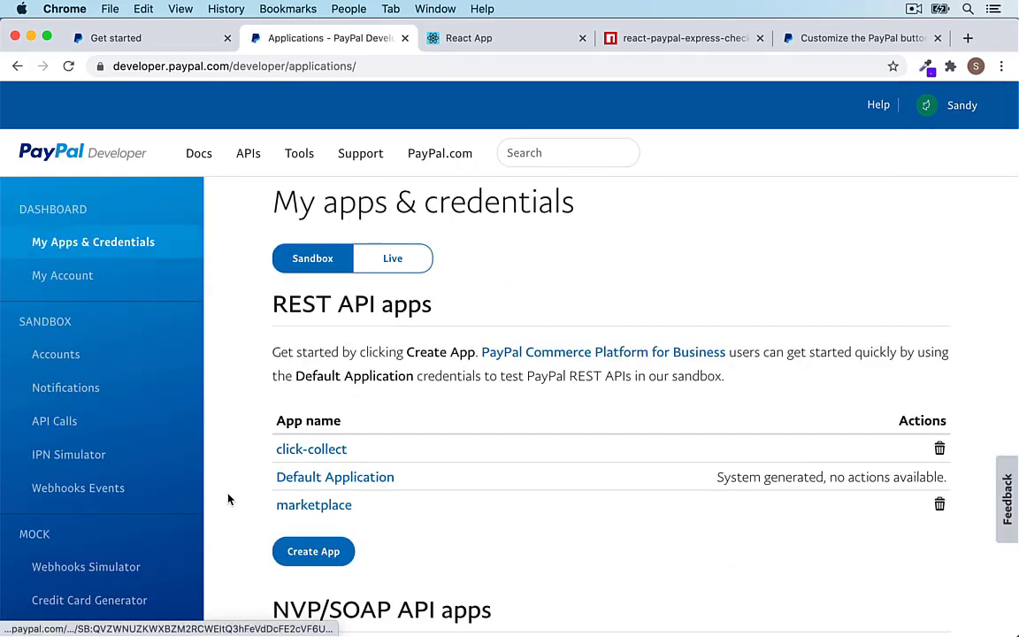
left_click(292, 449)
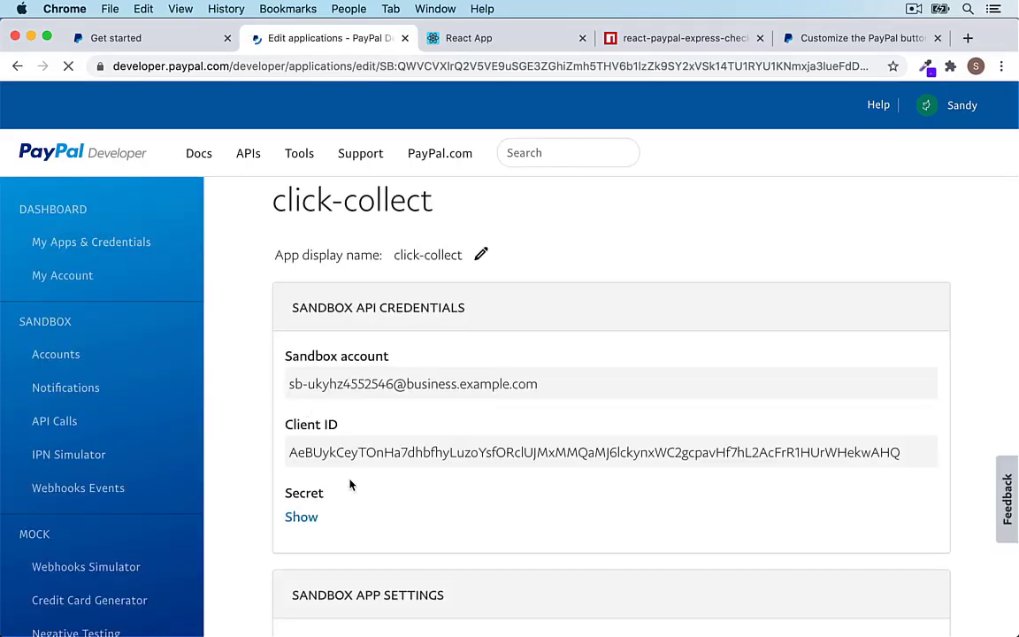
scroll(336, 469, "down", 2)
left_click(302, 442)
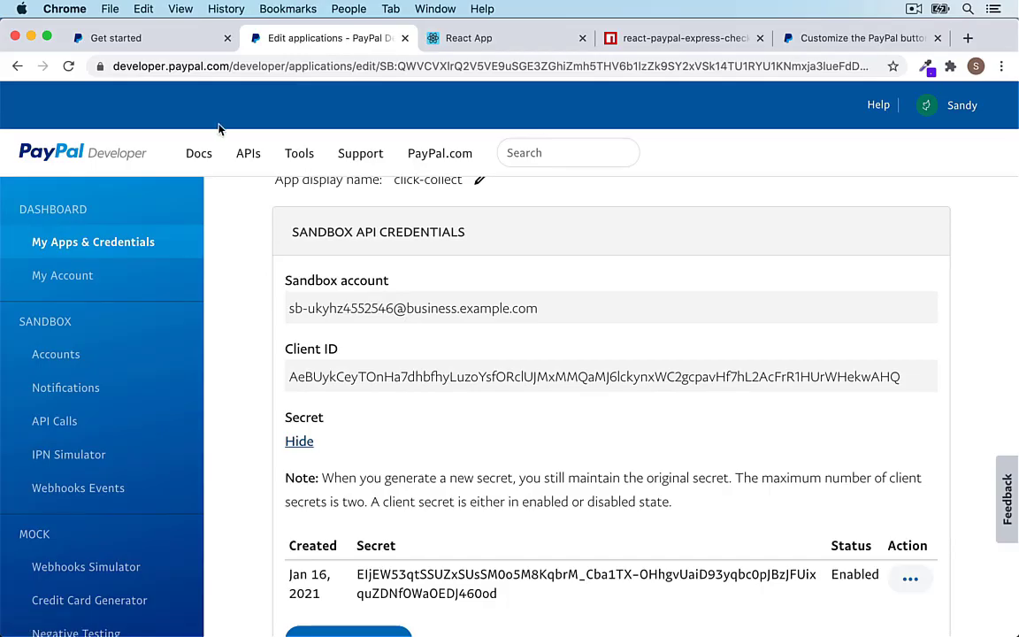
Step: Return through the Get started page to Postman and delete the workspace's entire request history
left_click(177, 39)
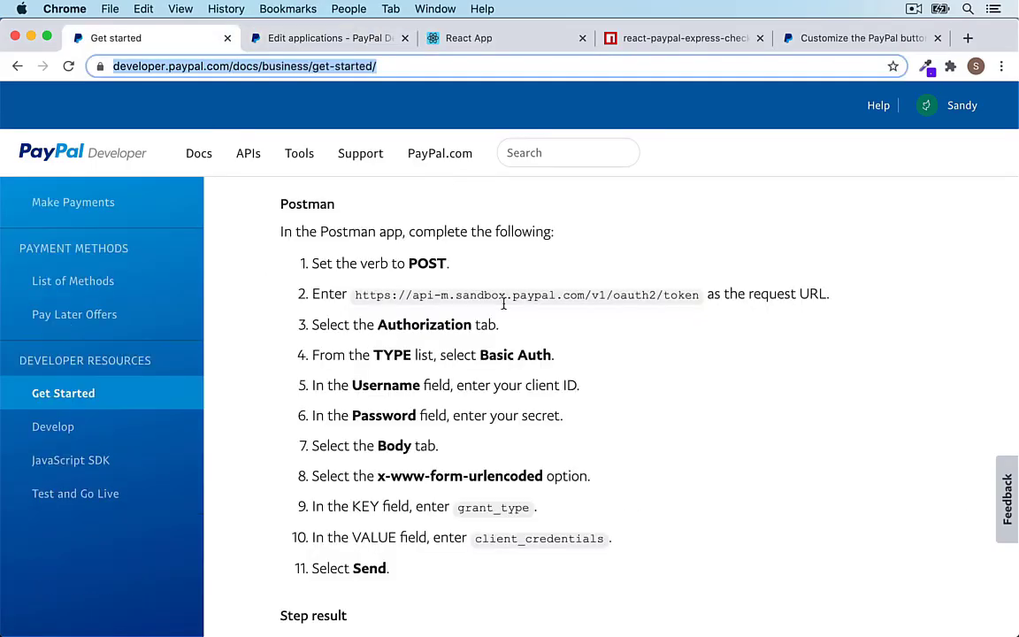
left_click(617, 335)
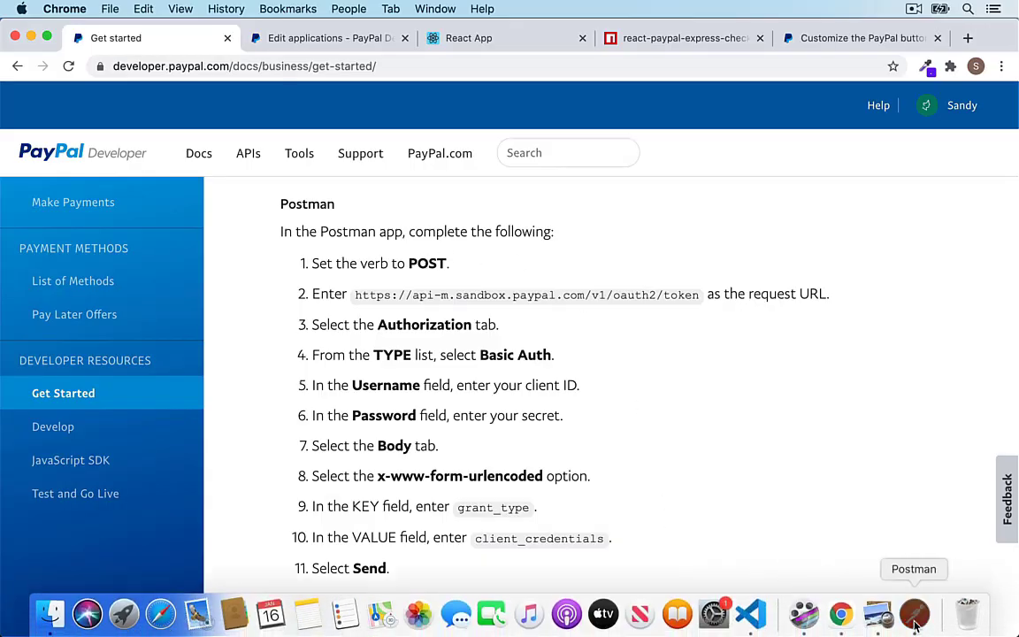
left_click(911, 617)
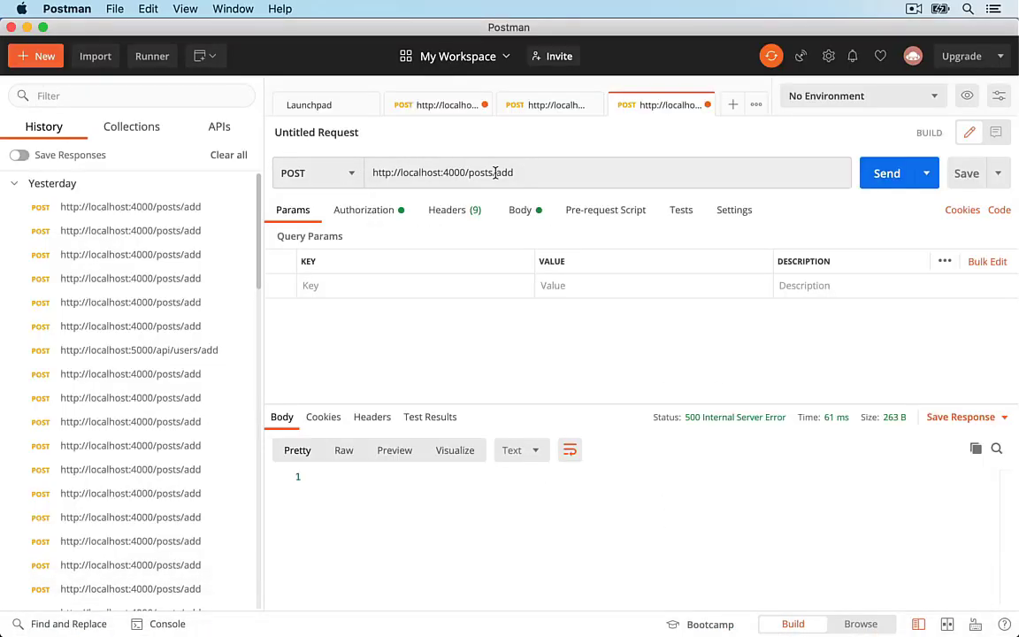
left_click(227, 155)
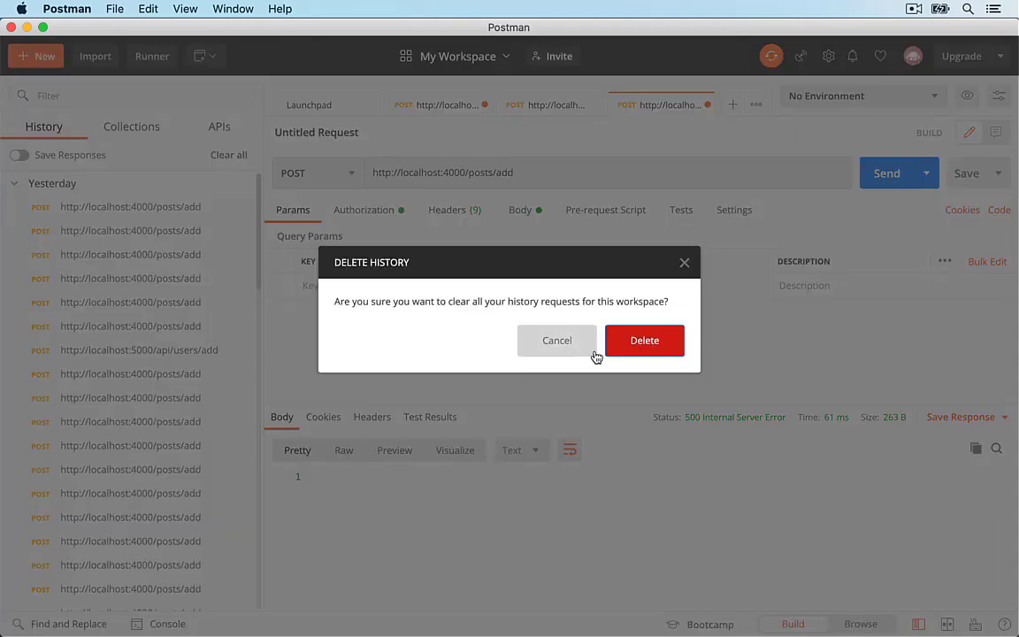
left_click(628, 347)
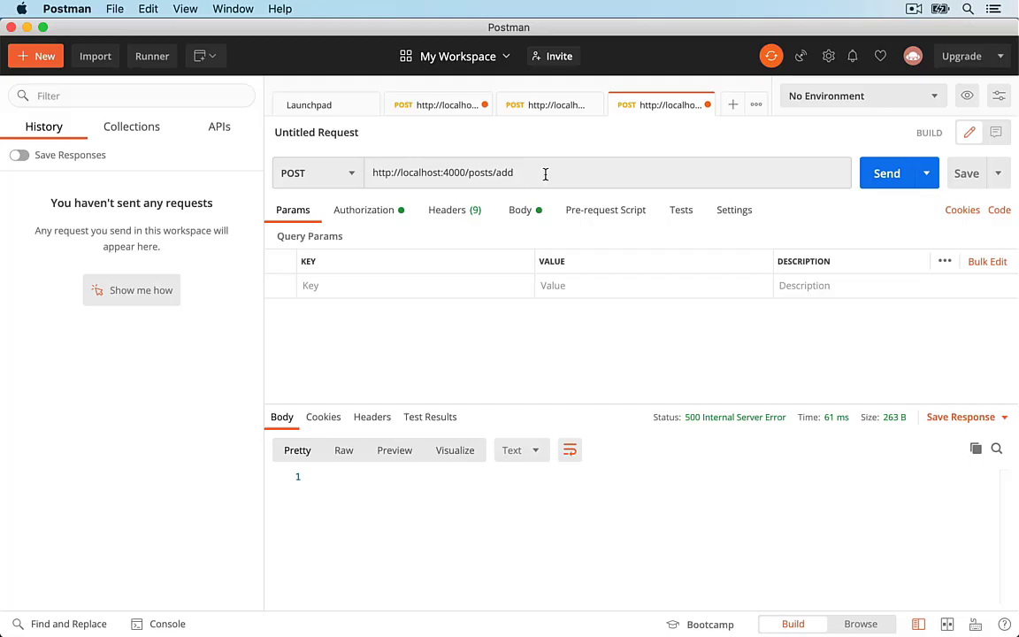
key("super+Tab")
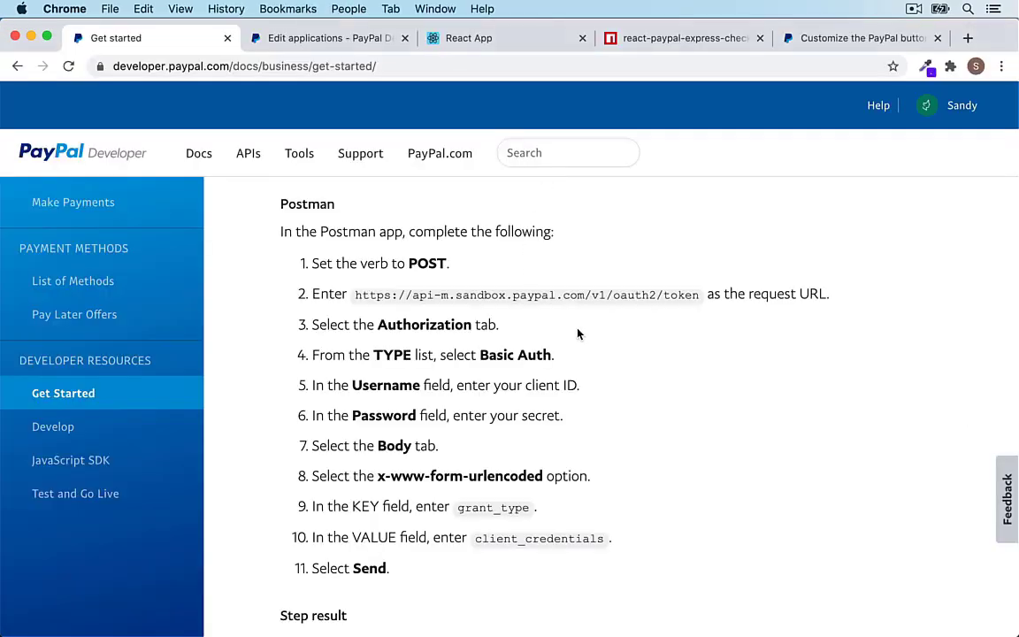
left_click_drag(354, 294, 698, 295)
key("super+c")
key("super+Tab")
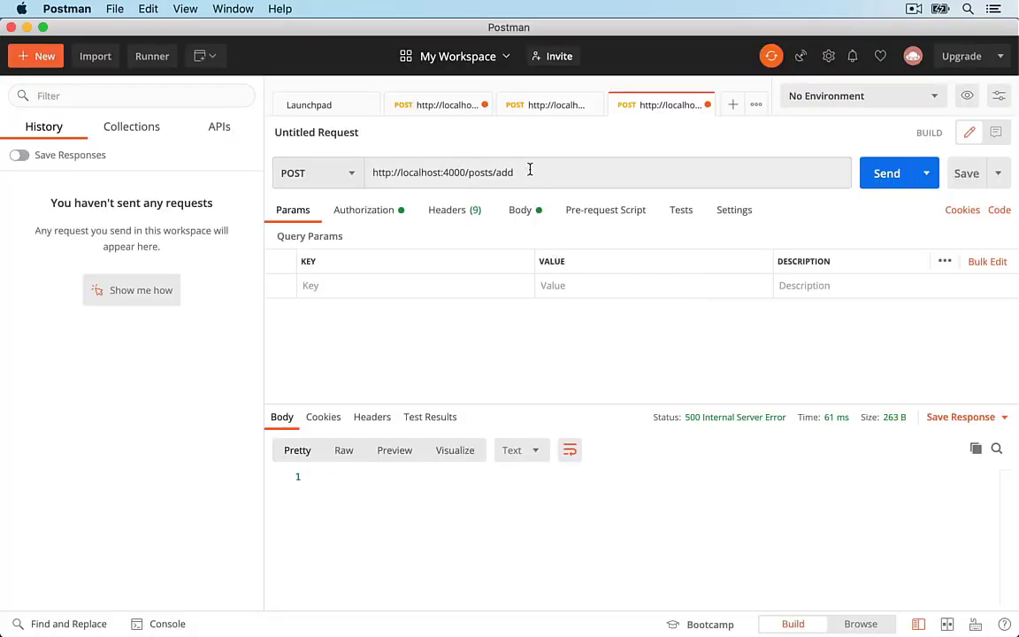
left_click_drag(529, 170, 368, 176)
key("super+v")
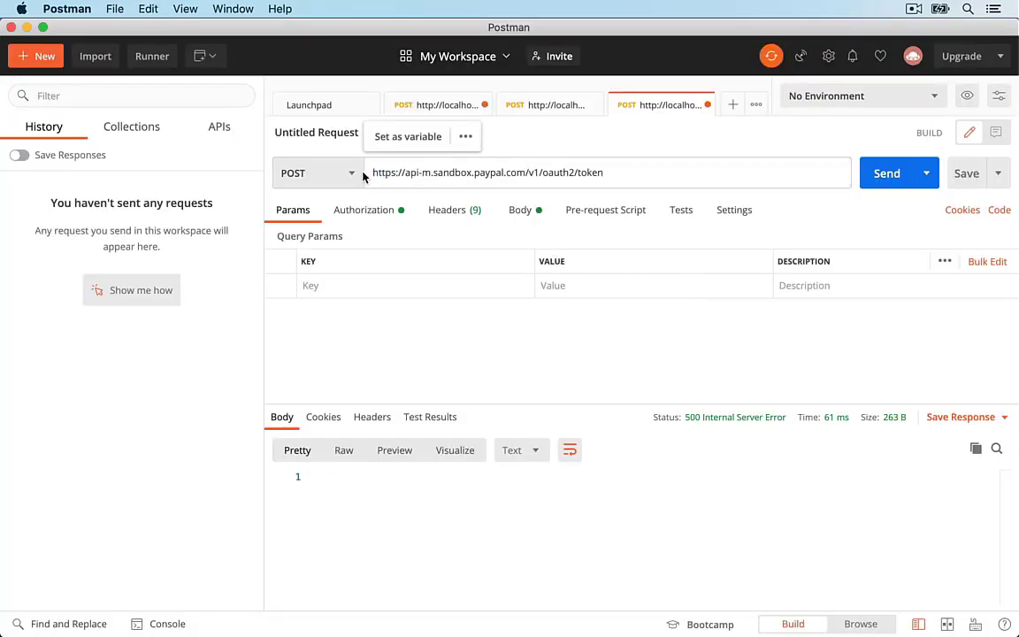
left_click(352, 174)
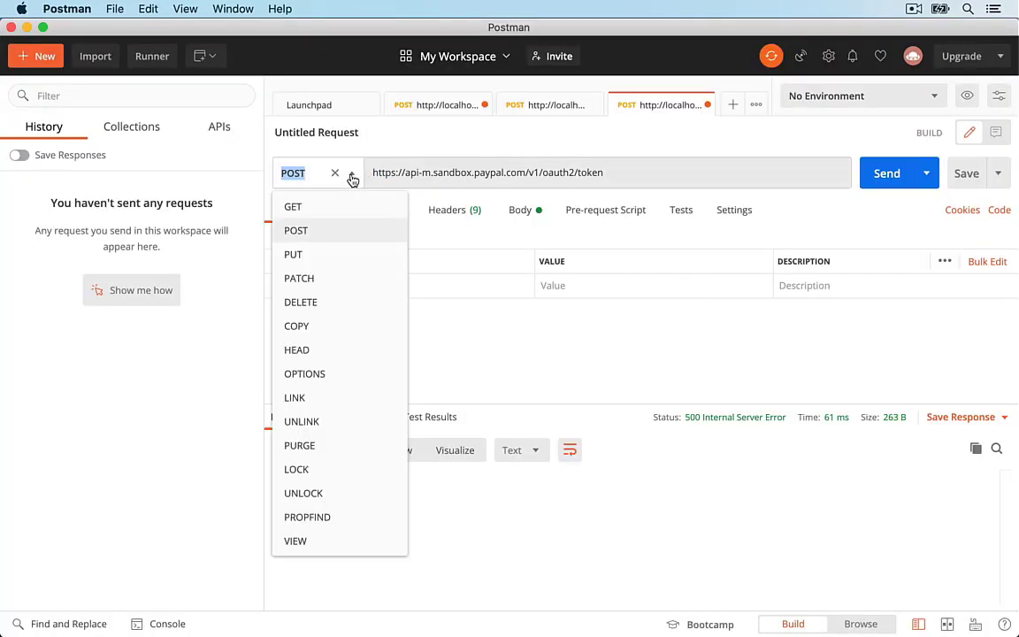
left_click(318, 230)
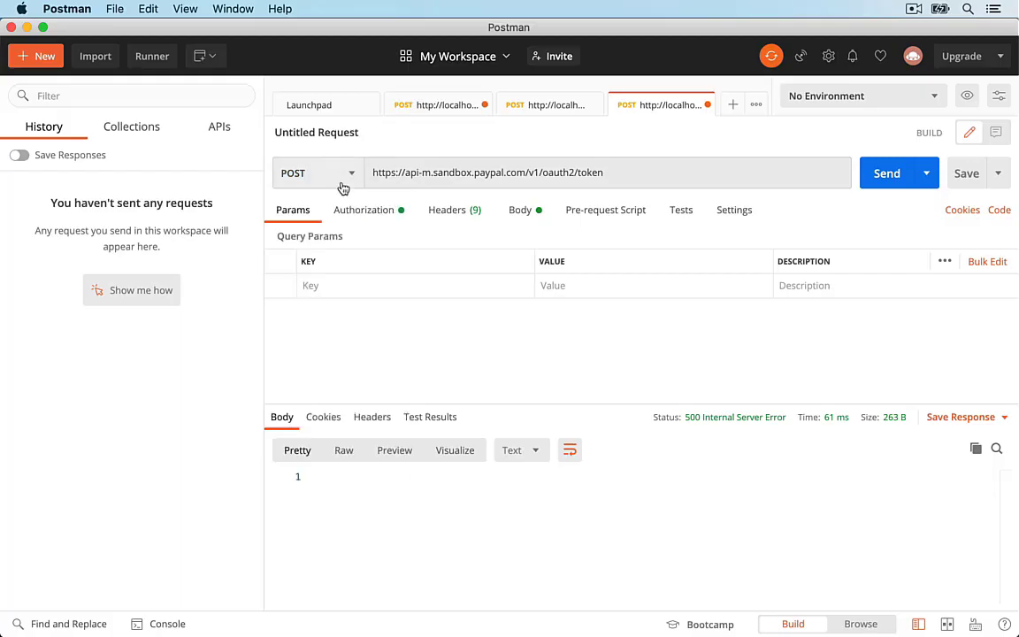
Step: Following the PayPal instructions, open the Postman request's authorization settings and check that the type is Basic Auth
key("super+Tab")
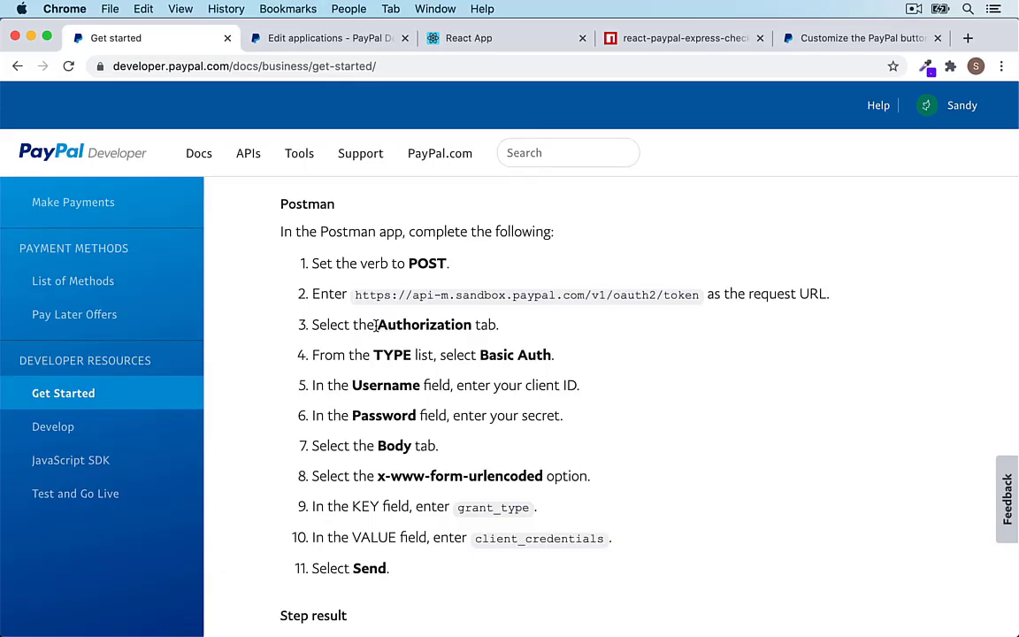
key("super+Tab")
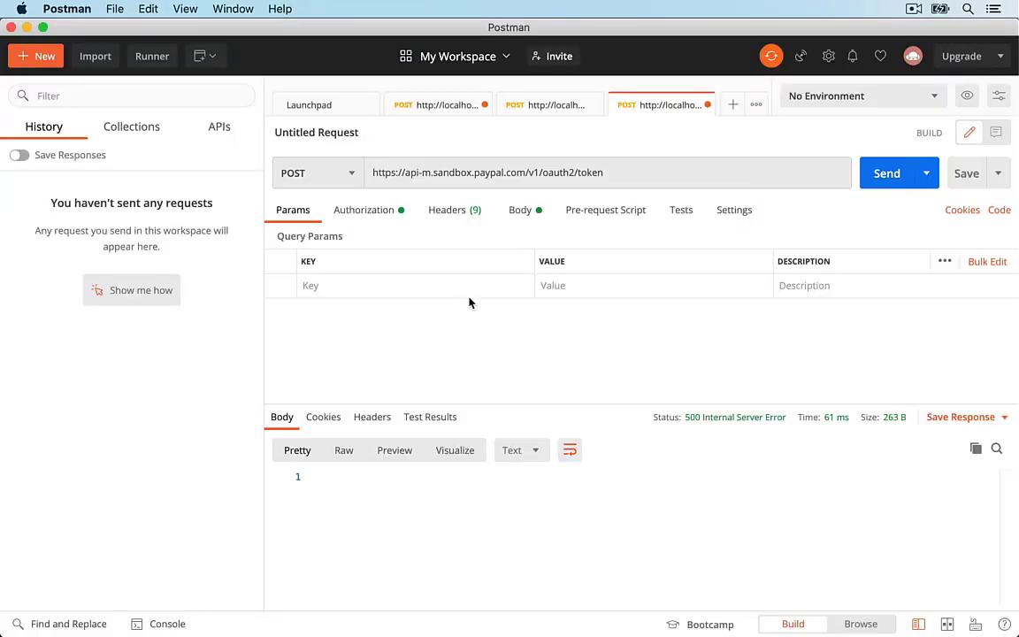
left_click(375, 214)
key("super+Tab")
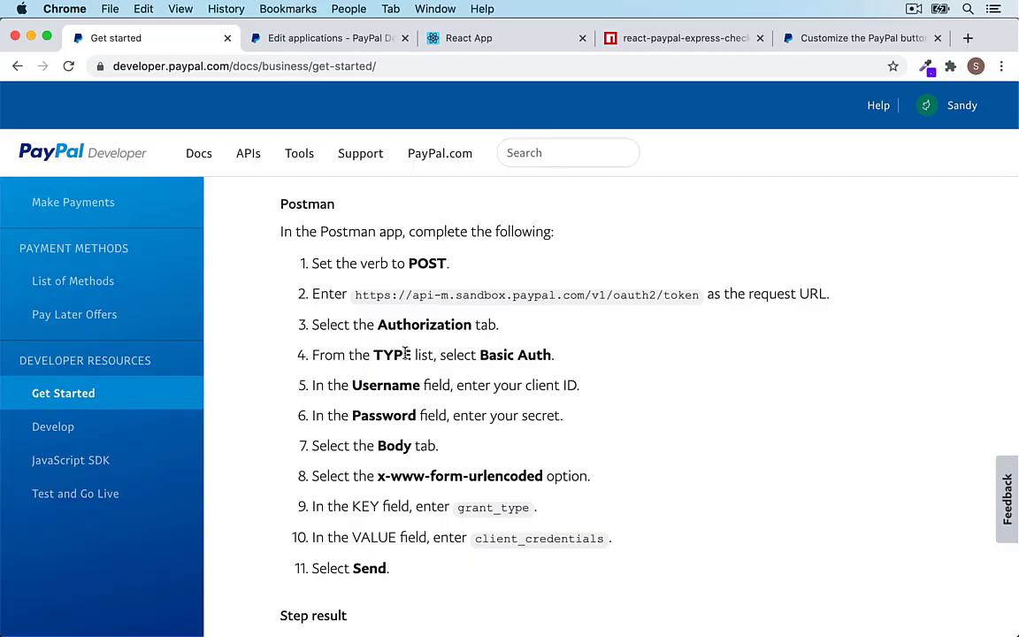
key("super+Tab")
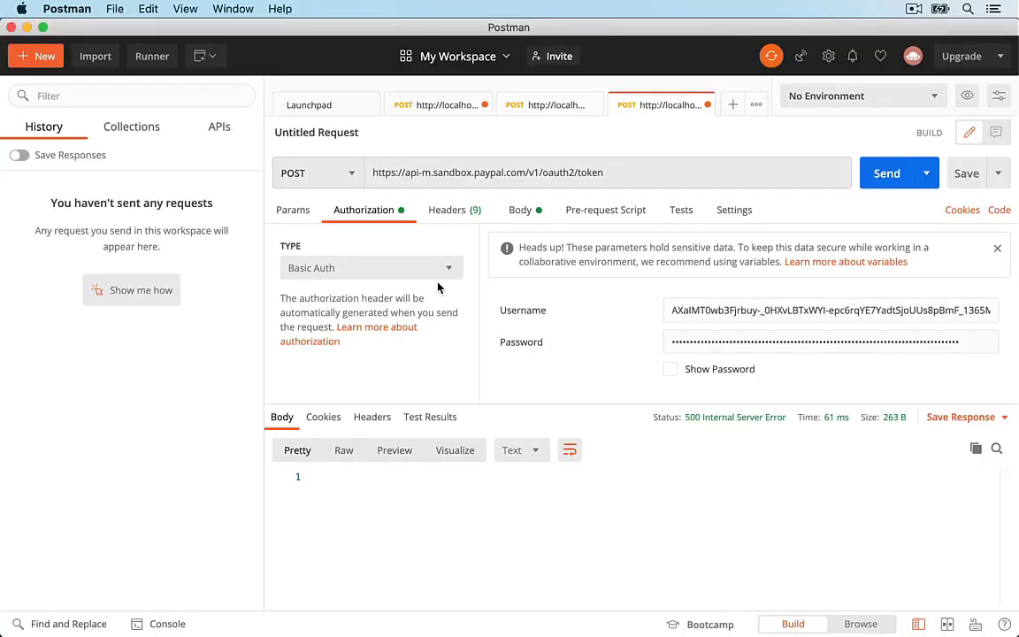
left_click(433, 273)
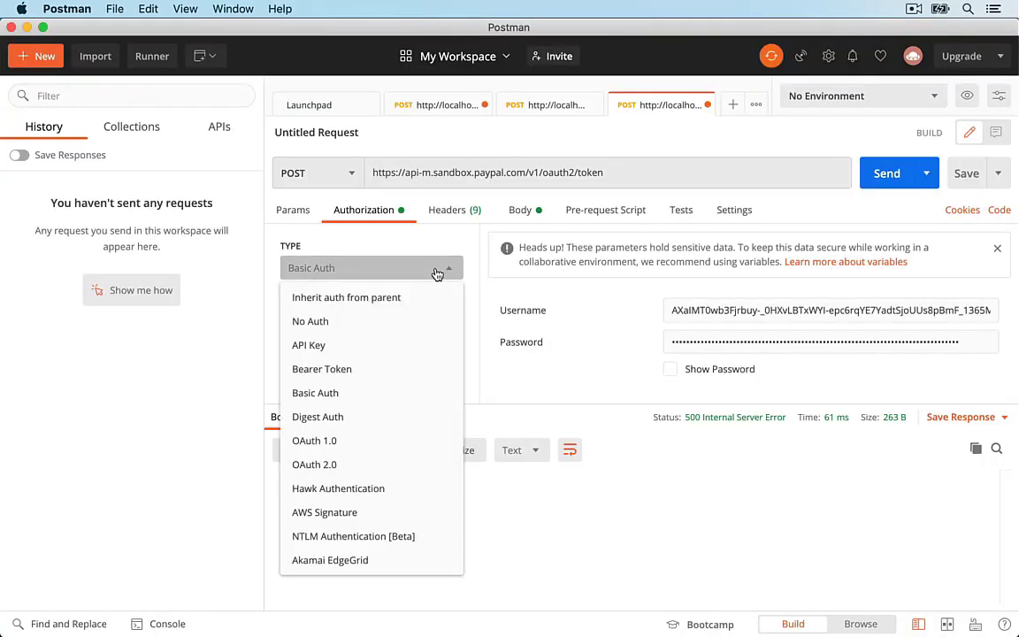
left_click(436, 274)
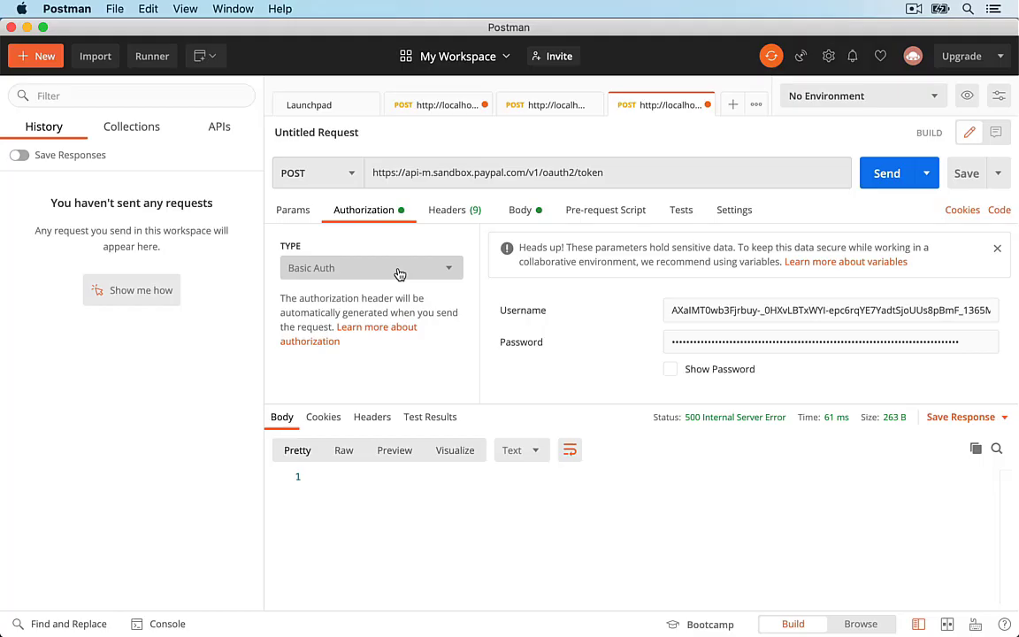
Step: Copy the click-collect app's sandbox client ID from the PayPal credentials page in Chrome and replace the Username in Postman with it
key("super+Tab")
scroll(538, 342, "down", 1)
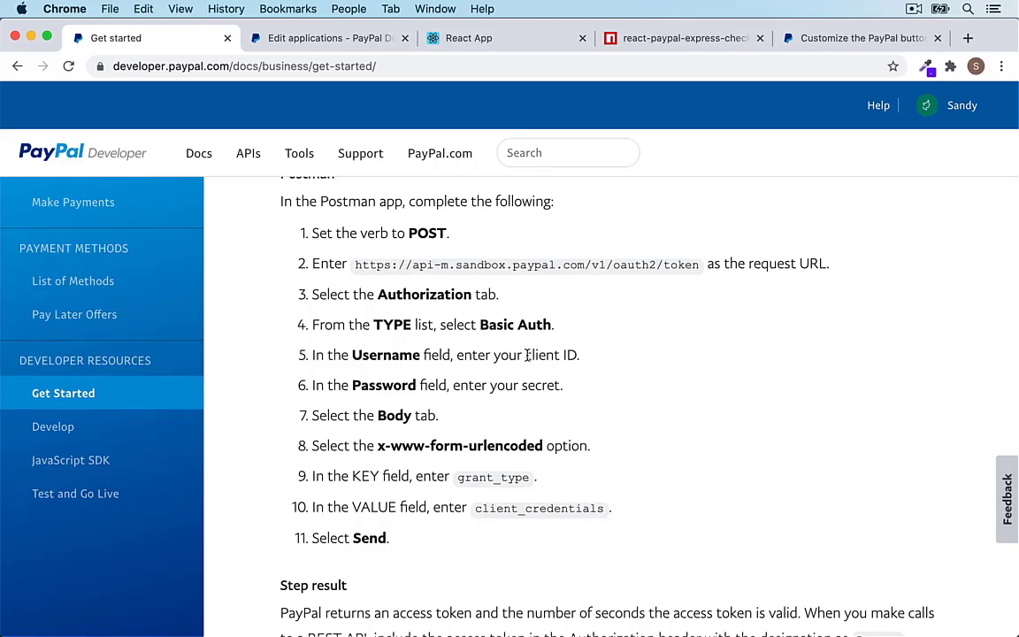
left_click_drag(527, 356, 576, 354)
left_click(329, 37)
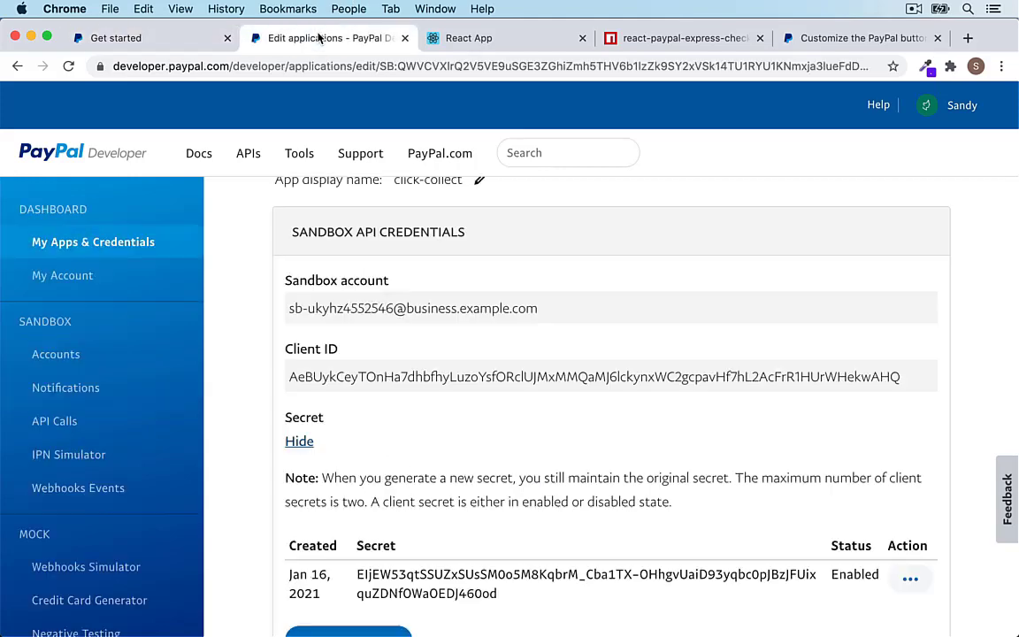
scroll(409, 382, "down", 2)
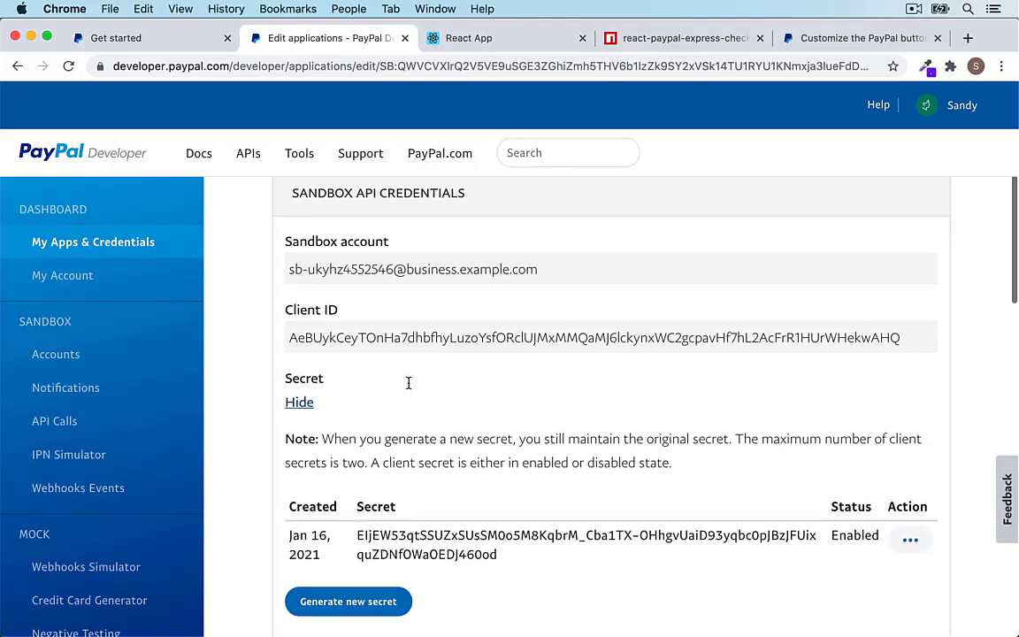
double_click(297, 337)
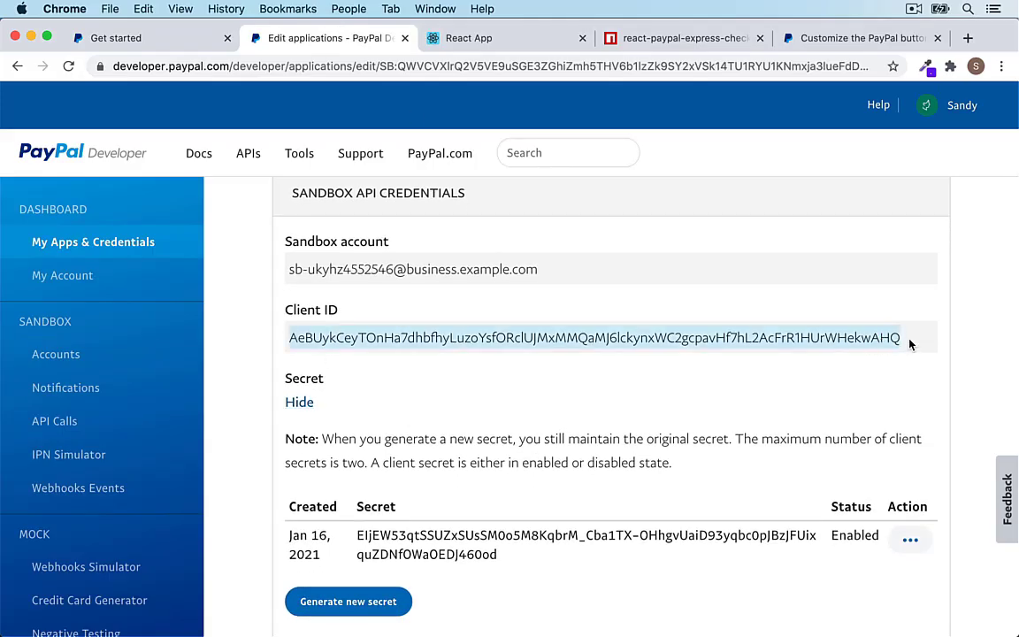
key("super+Tab")
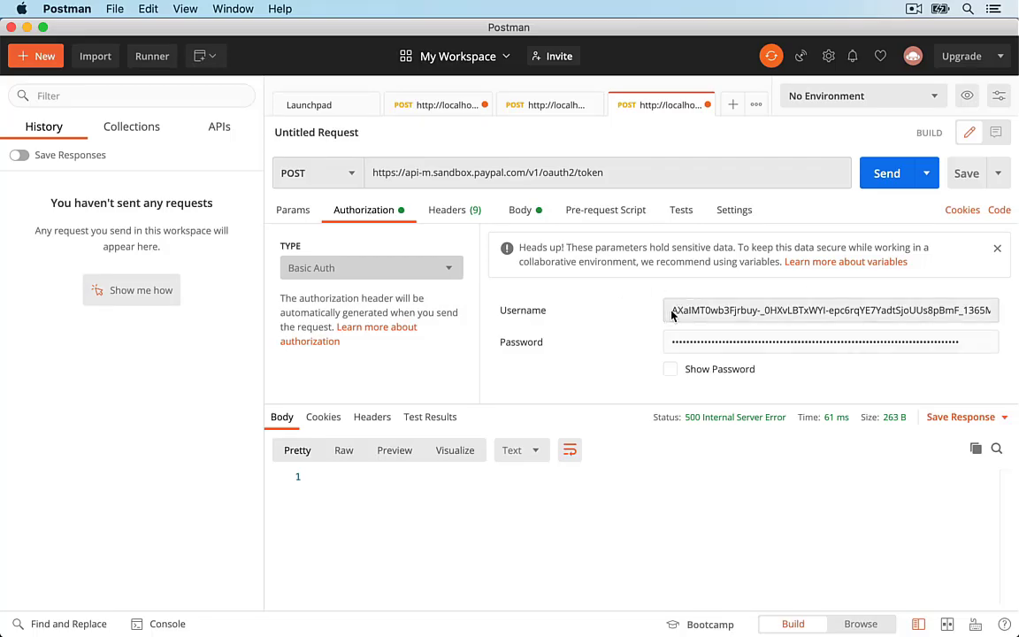
left_click_drag(672, 309, 974, 338)
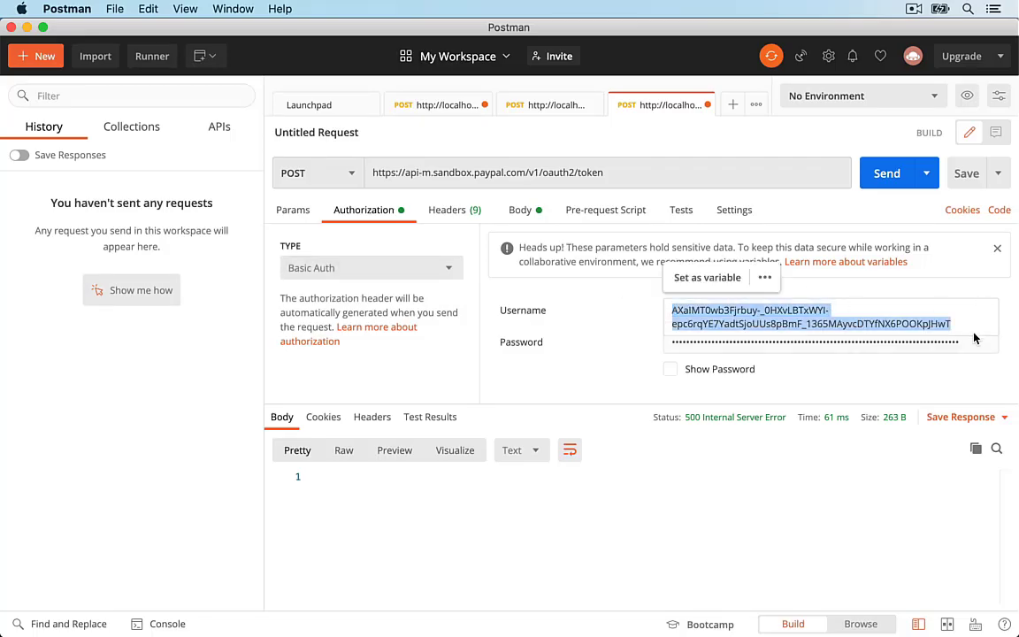
key("BackSpace")
key("super+v")
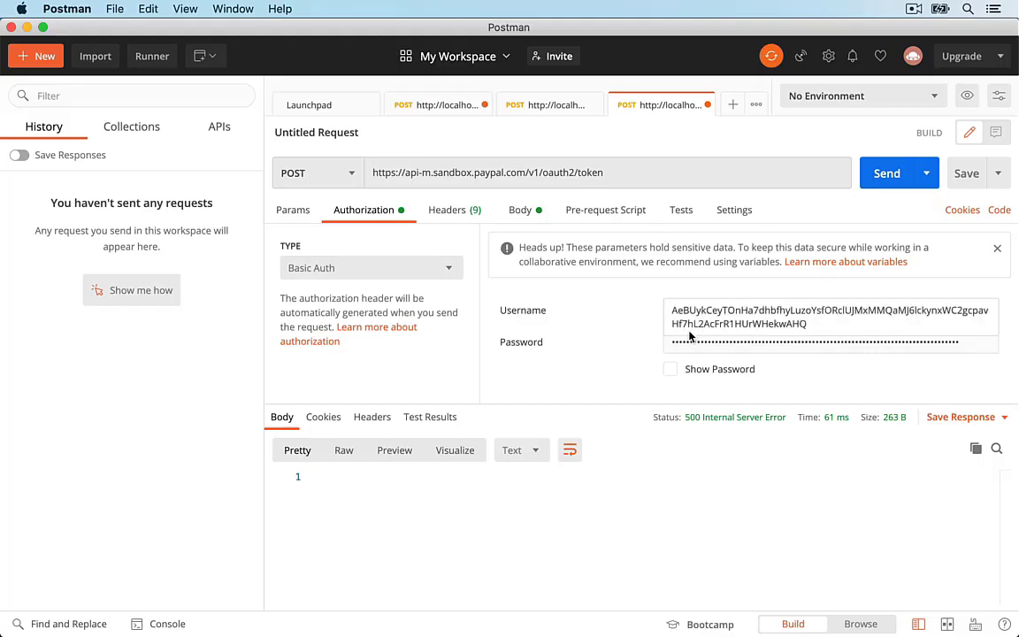
Step: Return to the sandbox API credentials in Chrome and copy the click-collect app's full secret
key("super+Tab")
scroll(439, 429, "down", 3)
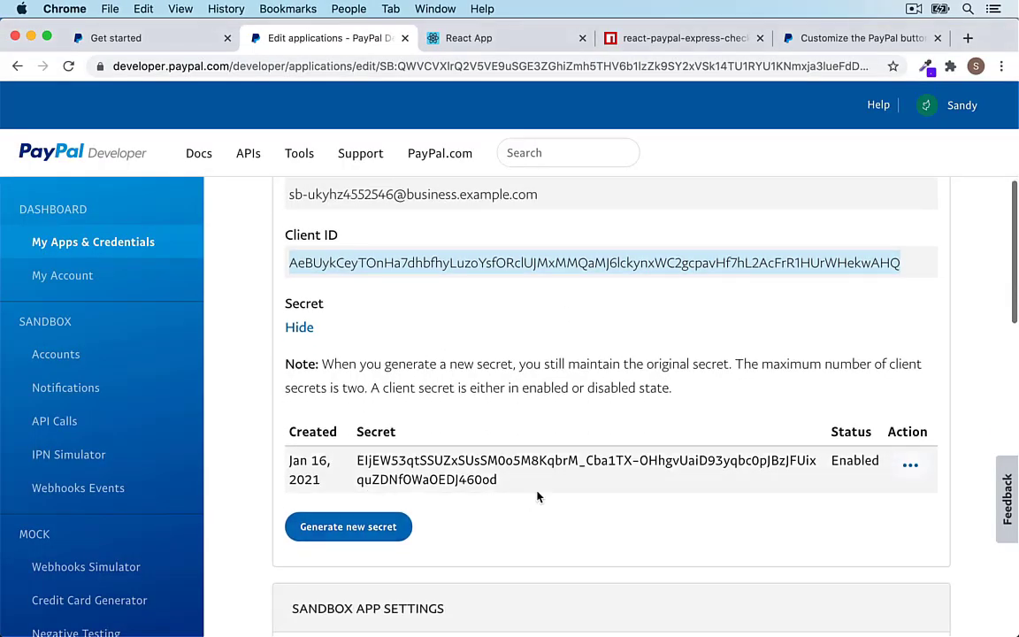
triple_click(427, 480)
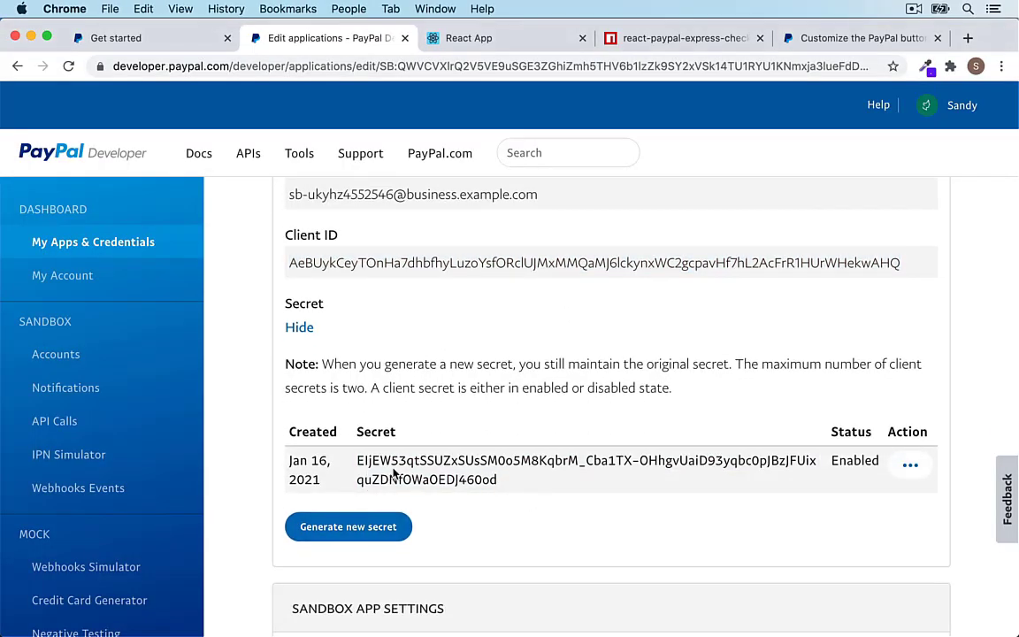
left_click(299, 327)
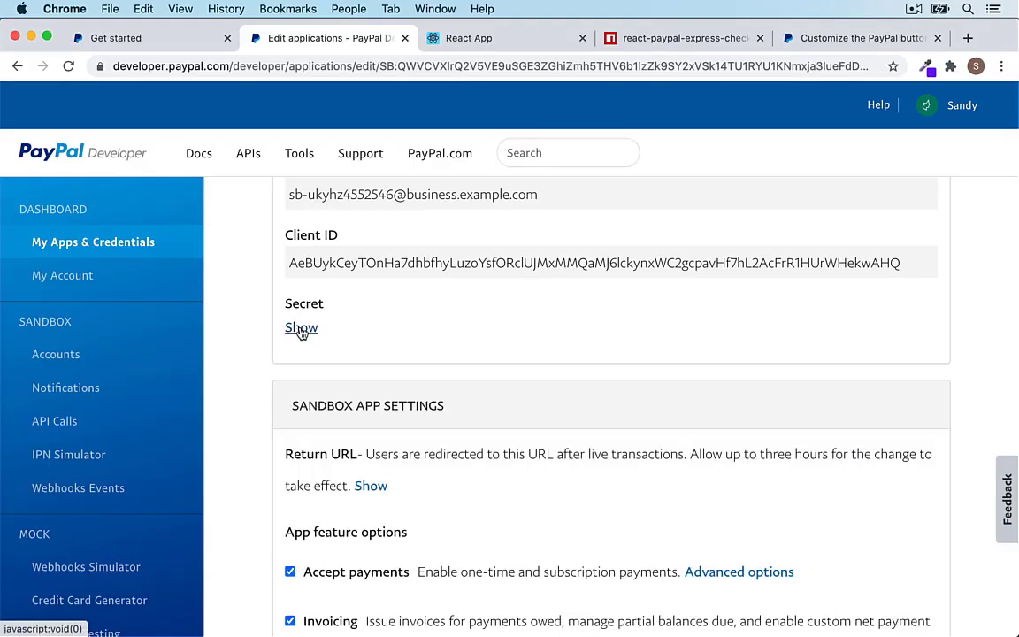
left_click(301, 329)
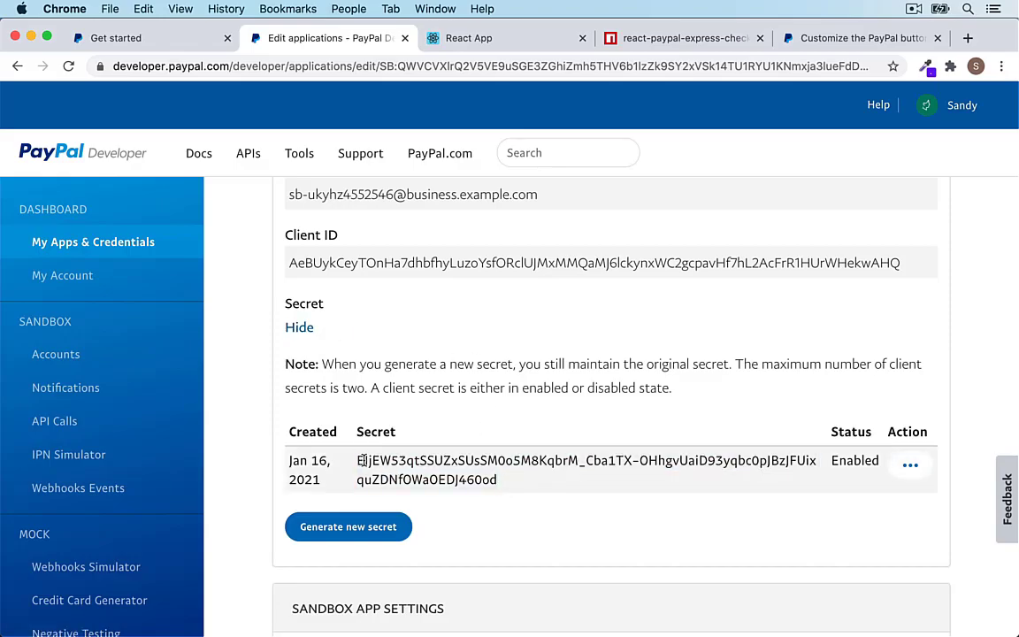
left_click_drag(493, 479, 393, 472)
left_click(372, 466)
triple_click(448, 477)
right_click(451, 468)
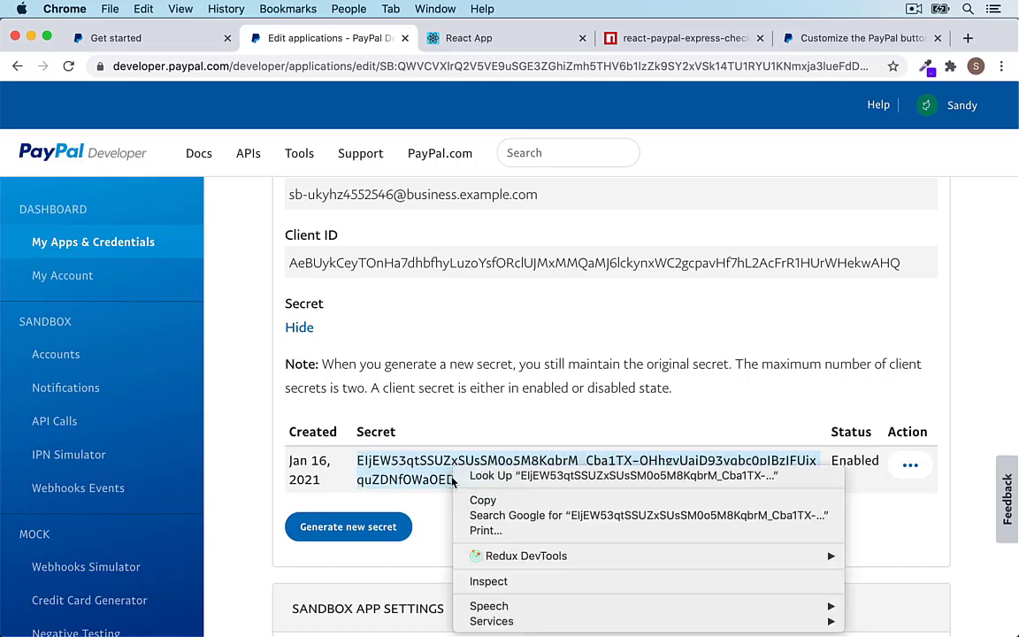
left_click(468, 499)
Step: Replace the Basic Auth Password in Postman with the copied app secret
key("super+Tab")
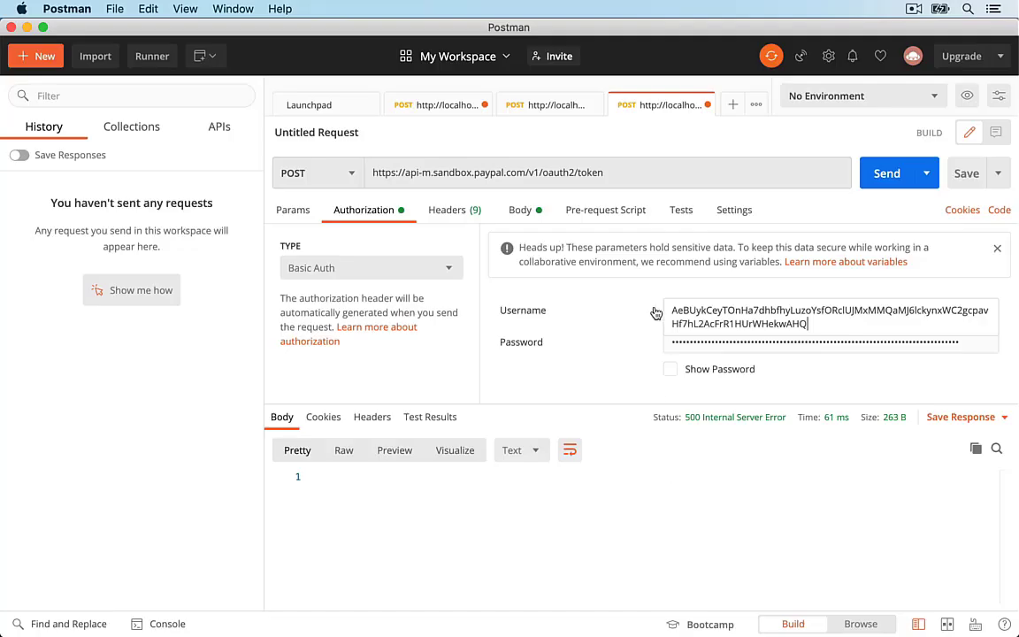
left_click(752, 345)
key("super+a")
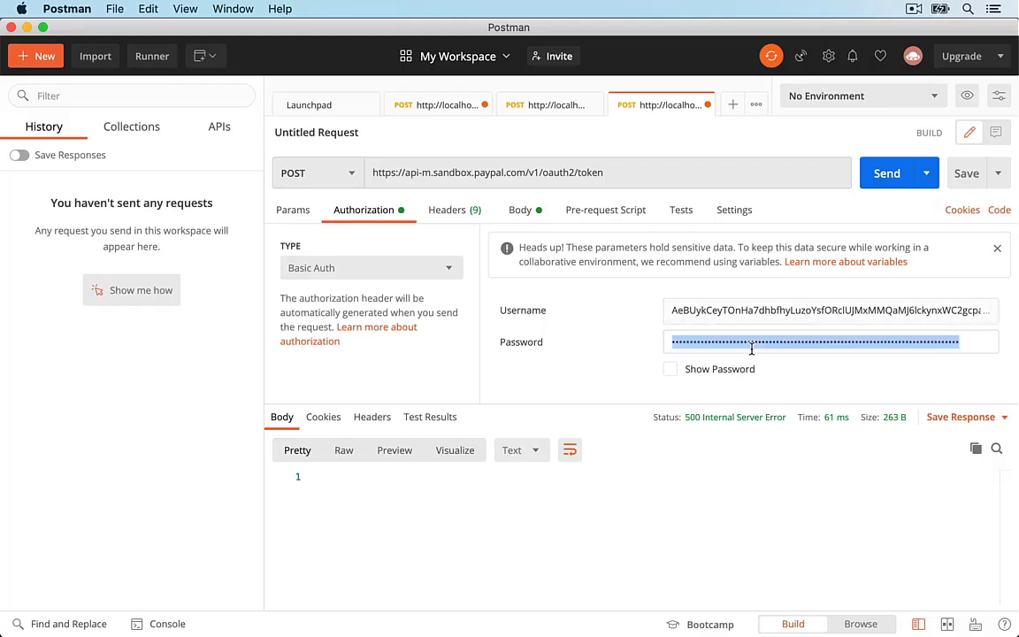
key("BackSpace")
key("super+v")
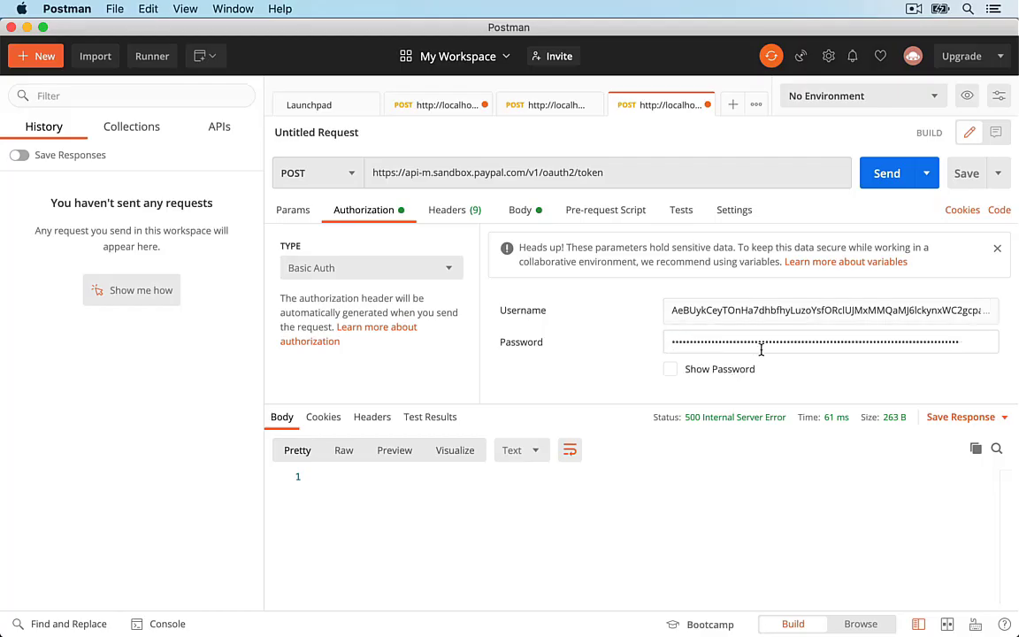
Step: Following the PayPal Get started instructions in Chrome, set the Postman request's body type to x-www-form-urlencoded
key("super+Tab")
left_click(130, 33)
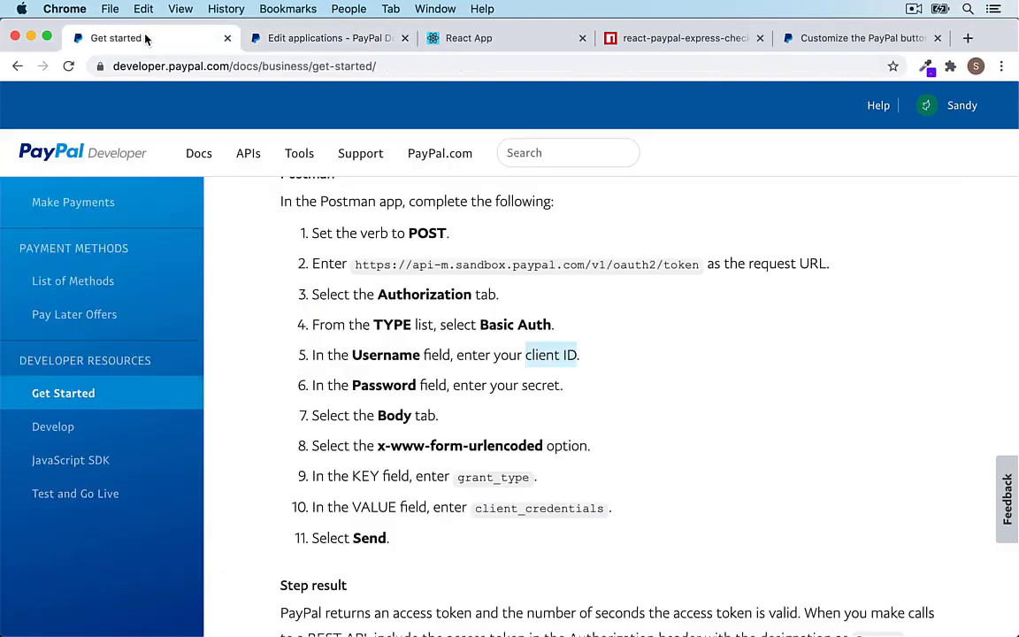
scroll(658, 423, "down", 1)
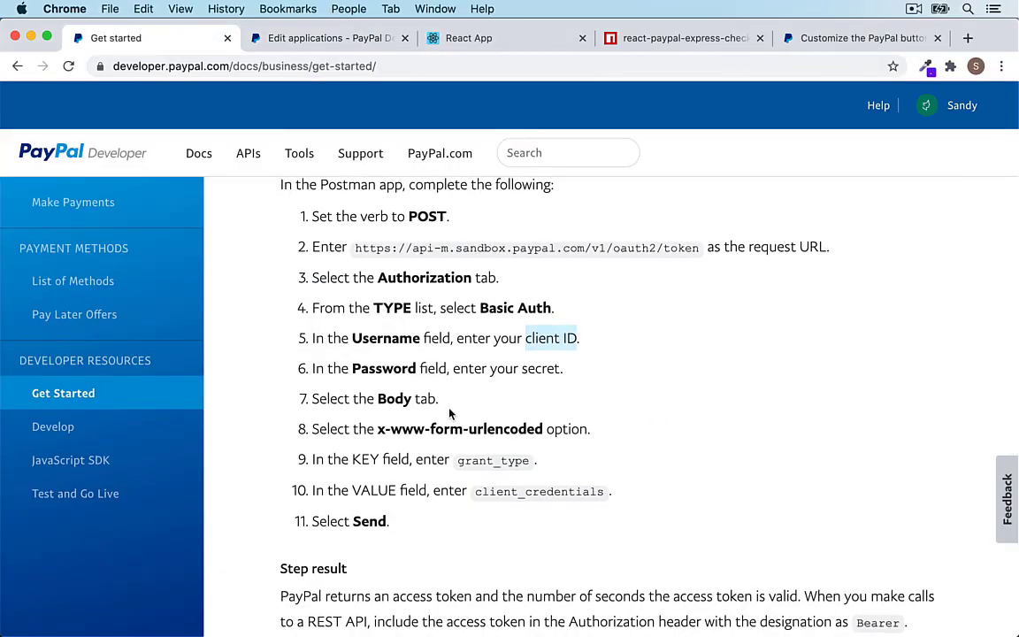
left_click(505, 403)
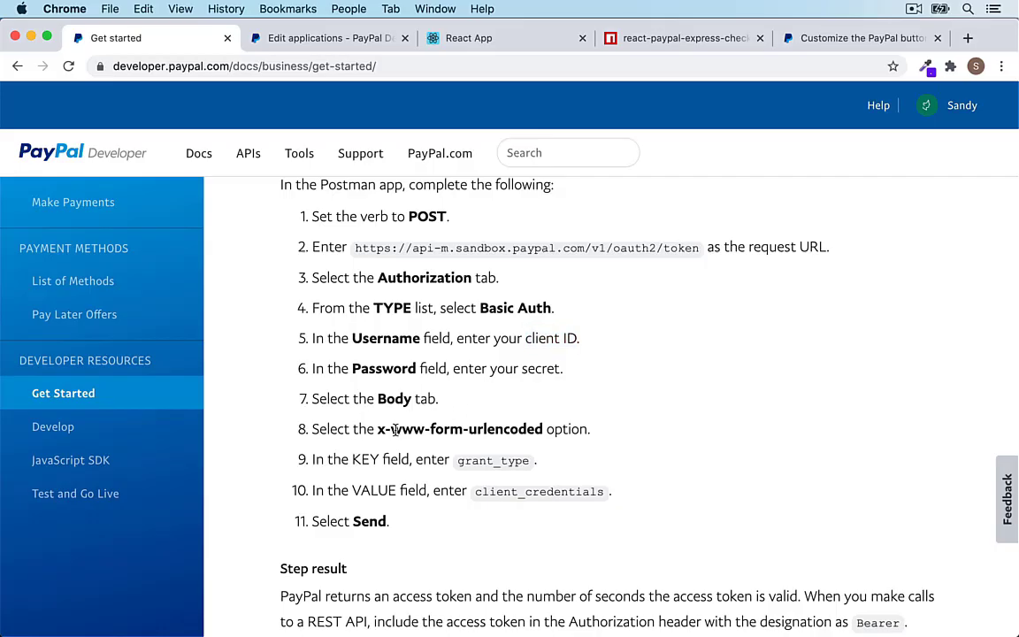
left_click_drag(375, 430, 543, 430)
key("super+Tab")
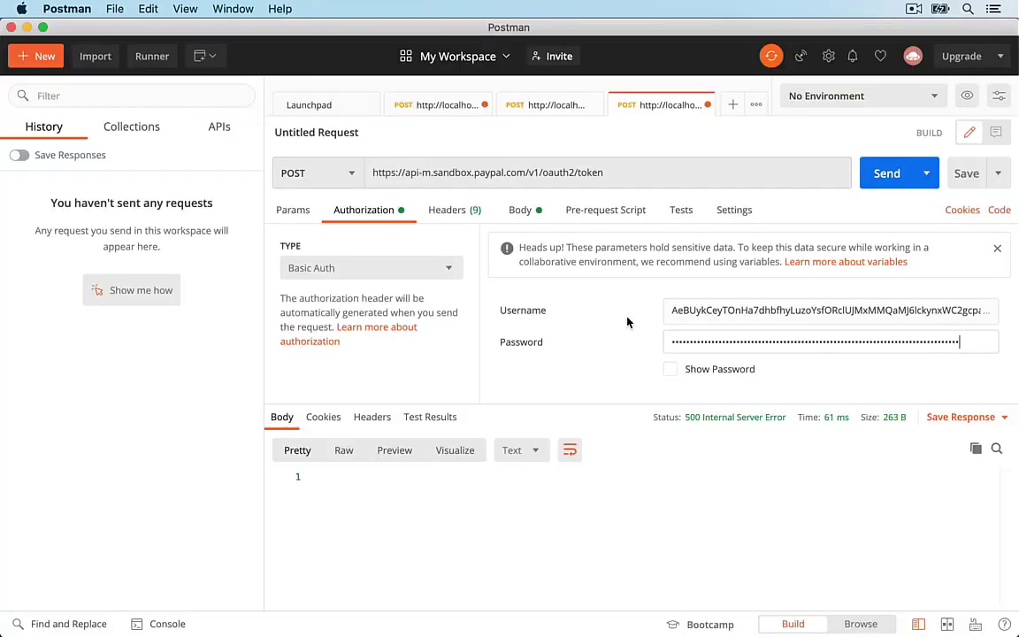
left_click(521, 212)
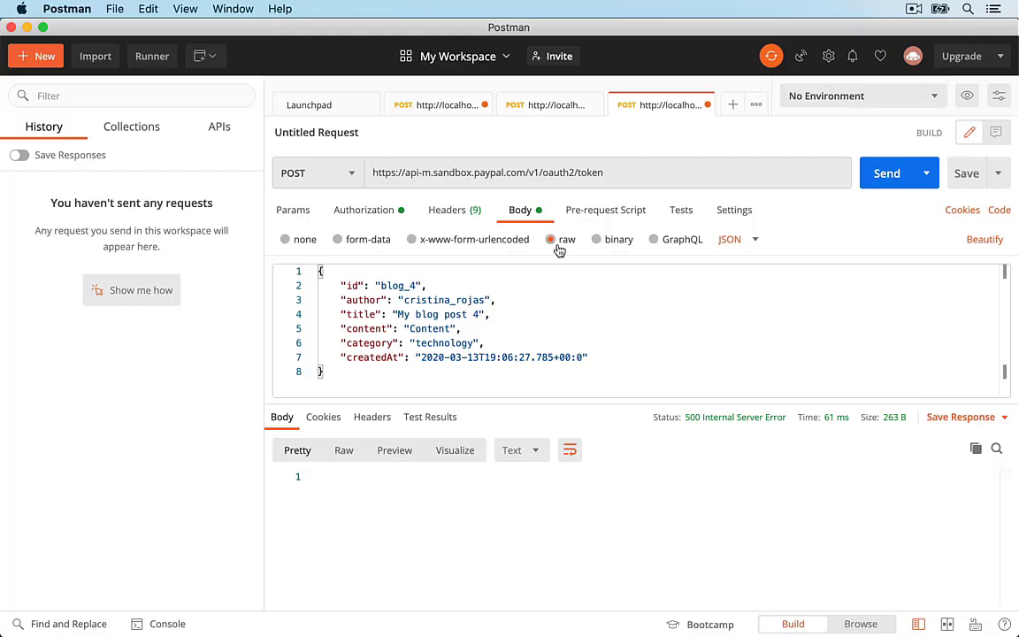
left_click(412, 241)
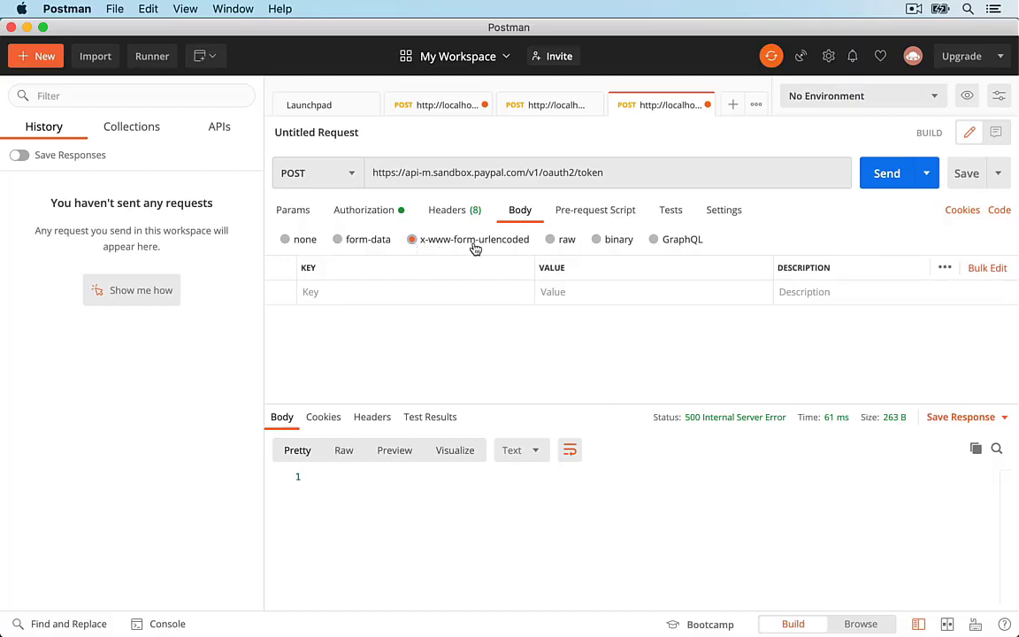
key("super+Tab")
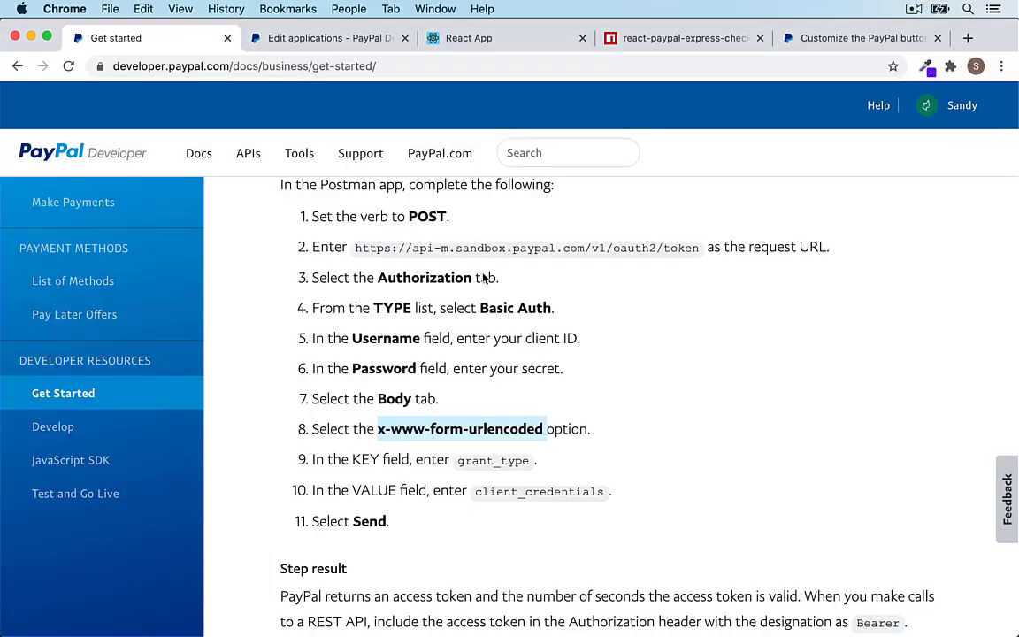
left_click_drag(438, 398, 542, 430)
key("super+Tab")
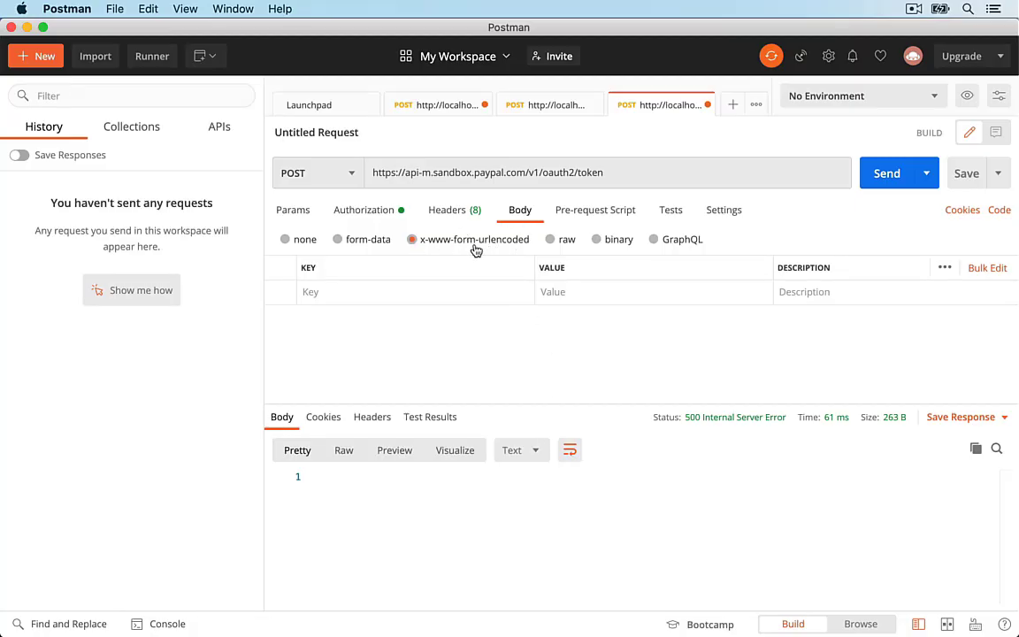
Step: Copy grant_type from the PayPal instructions in Chrome and paste it as the first key of the Postman request body
key("super+Tab")
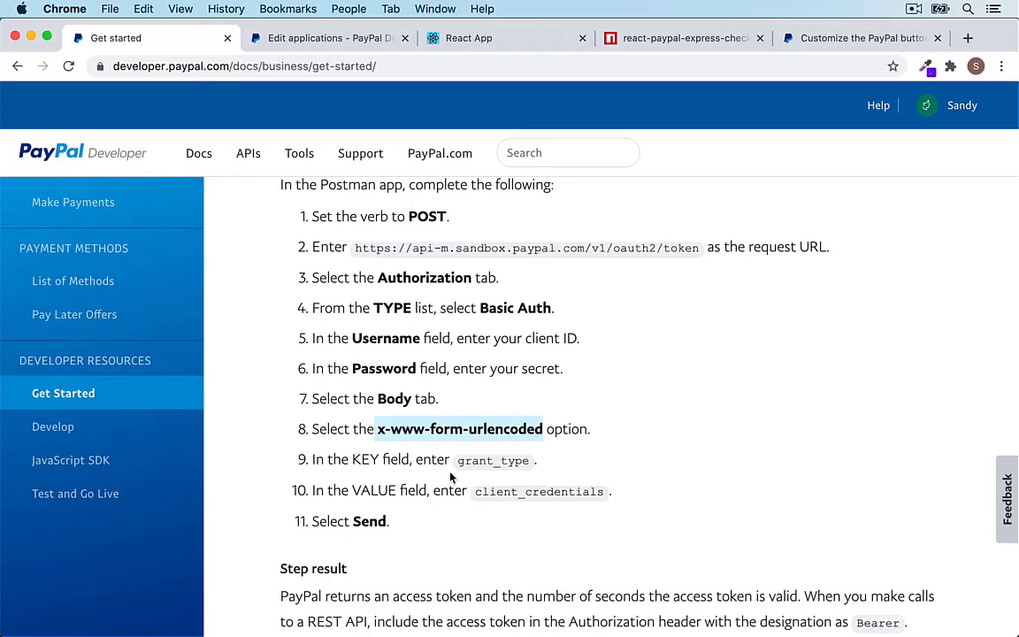
scroll(414, 477, "down", 2)
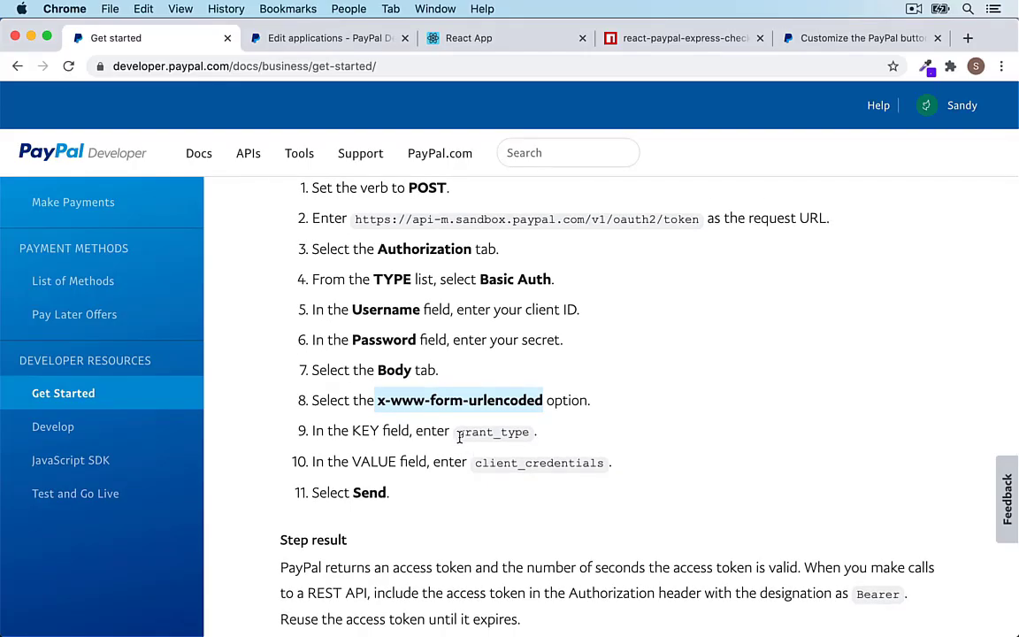
scroll(459, 436, "down", 1)
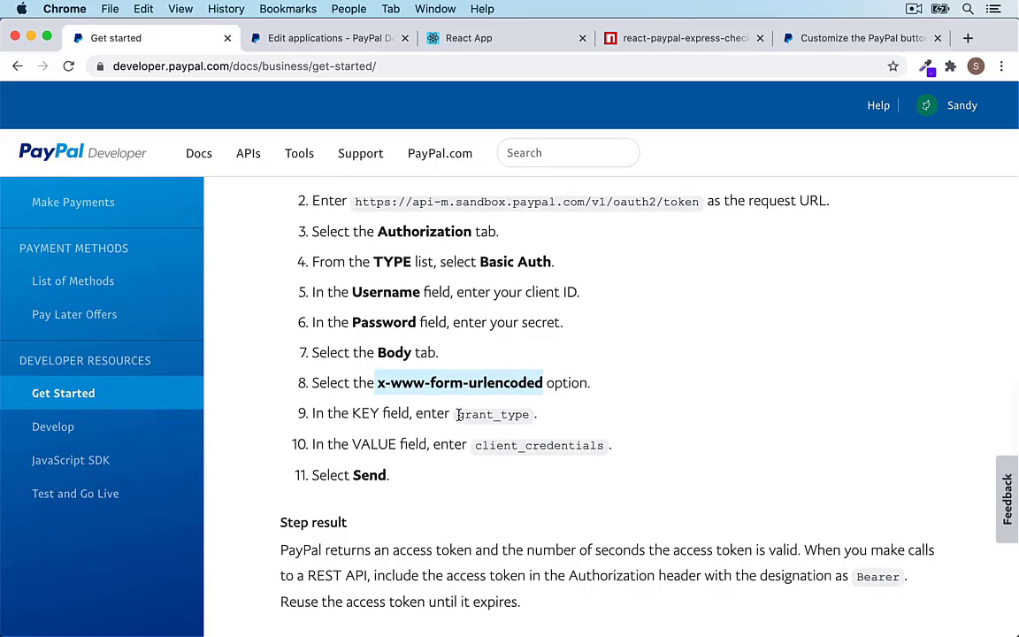
left_click_drag(457, 414, 523, 417)
key("super+Tab")
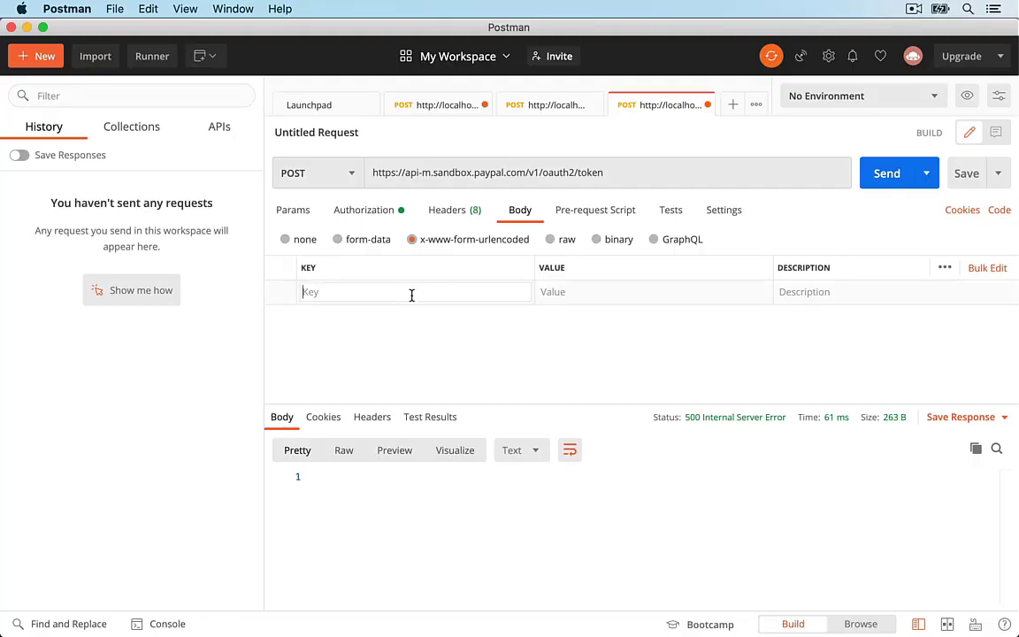
left_click(438, 293)
key("super+v")
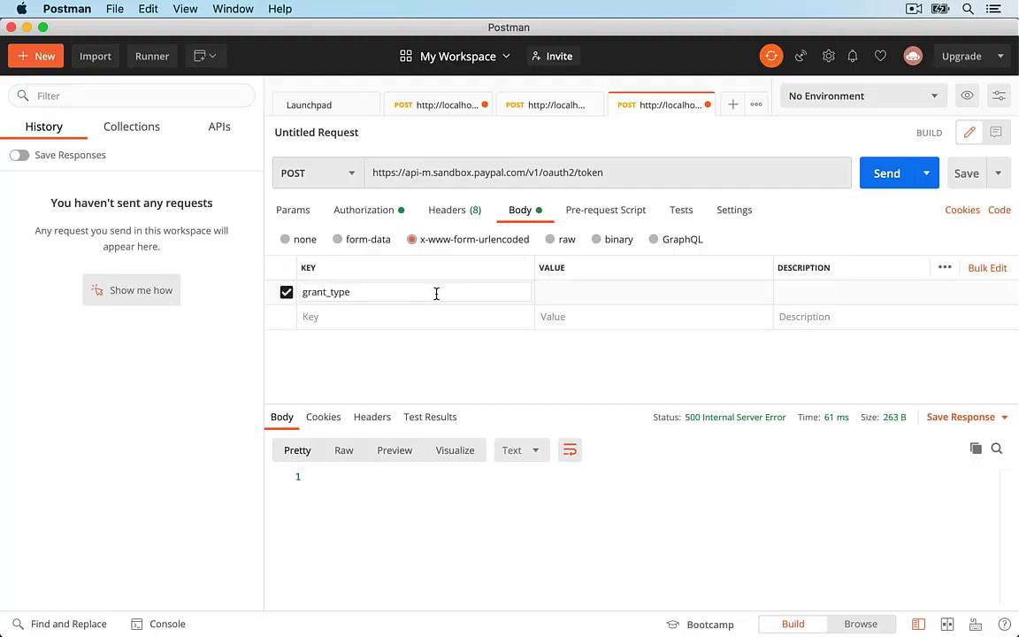
Step: Copy client_credentials from the PayPal instructions in Chrome and paste it as a second key in the Postman request body
key("super+Tab")
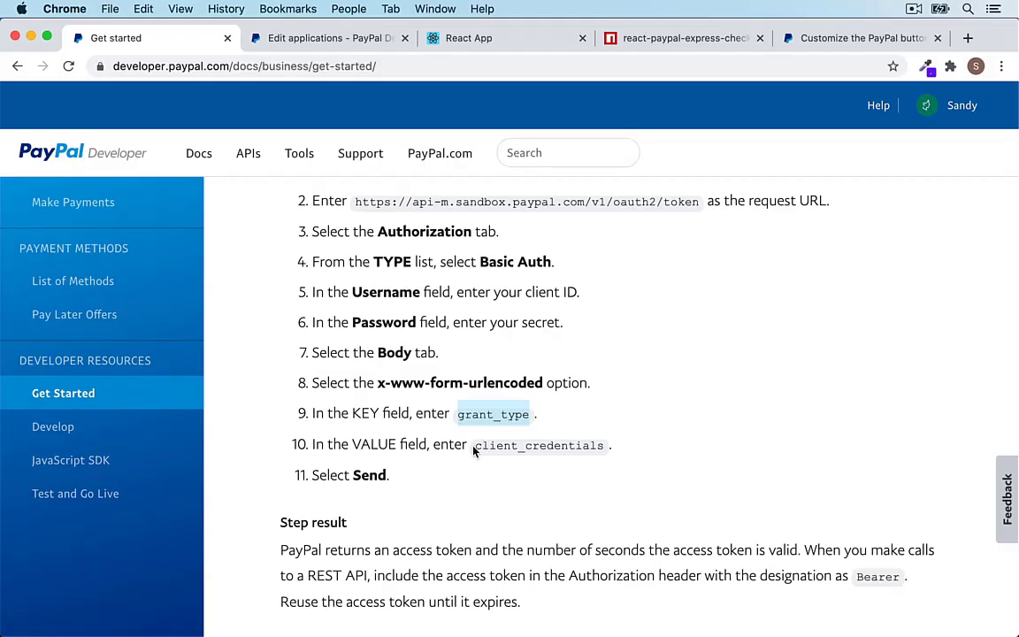
left_click_drag(474, 446, 598, 445)
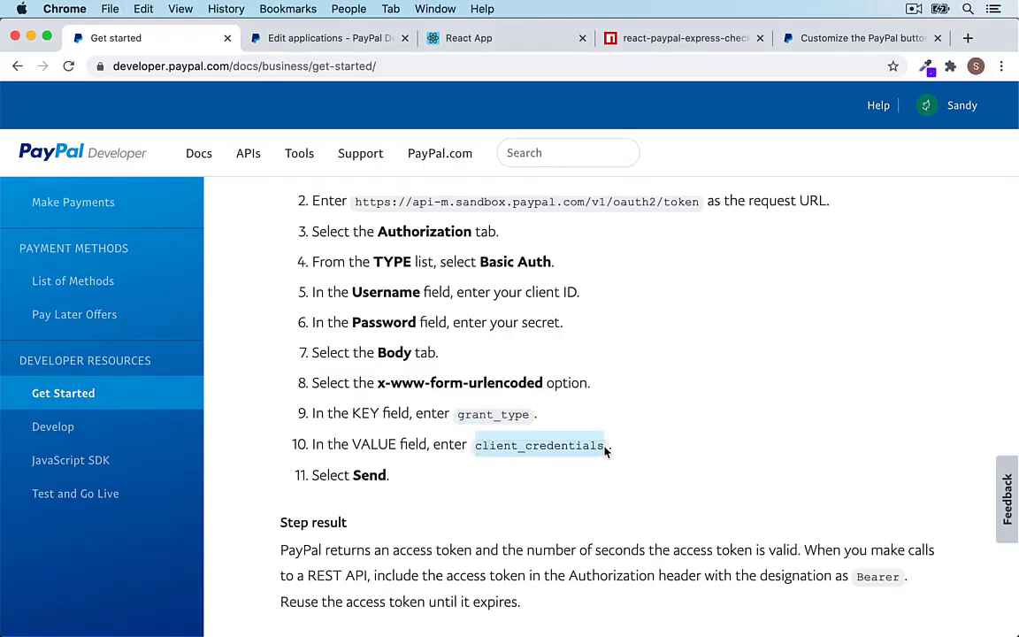
key("super+Tab")
left_click(332, 316)
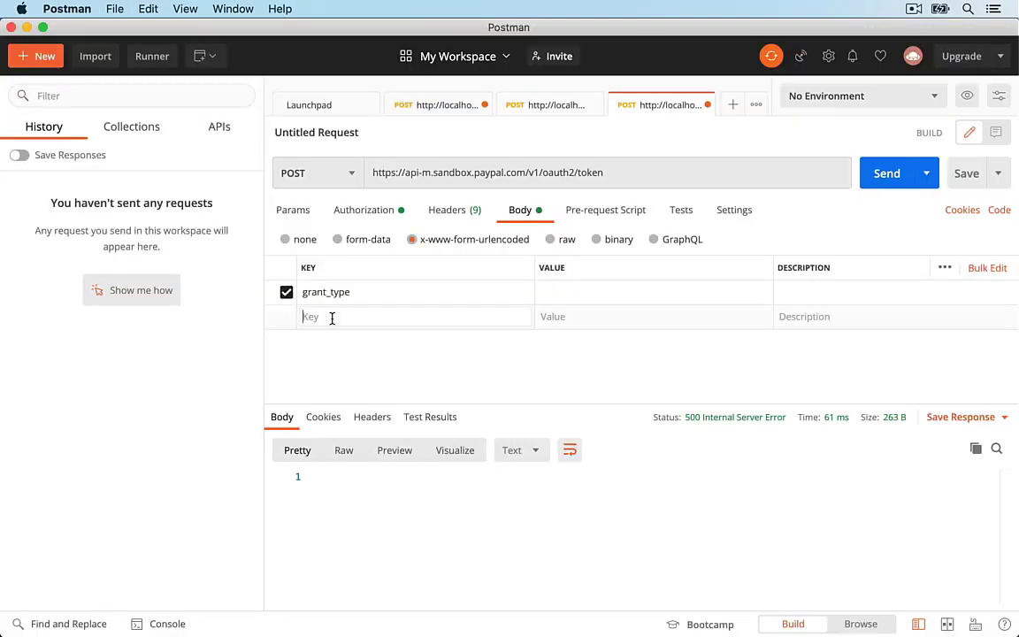
key("super+v")
left_click(393, 384)
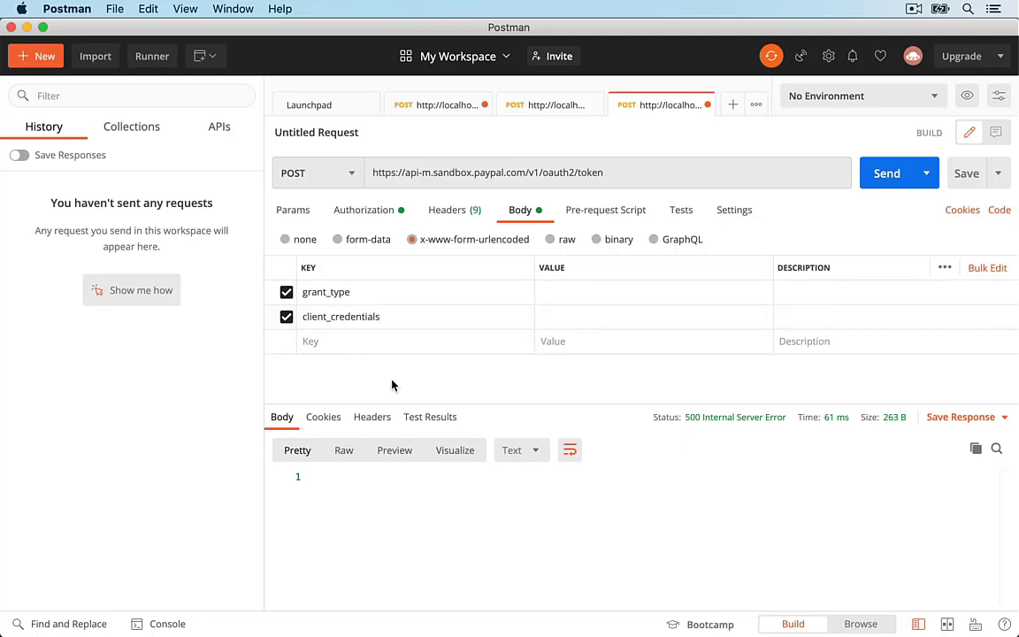
Step: Compare the Postman body entries with the key, value and send instructions on PayPal's Get started page in Chrome
key("super+Tab")
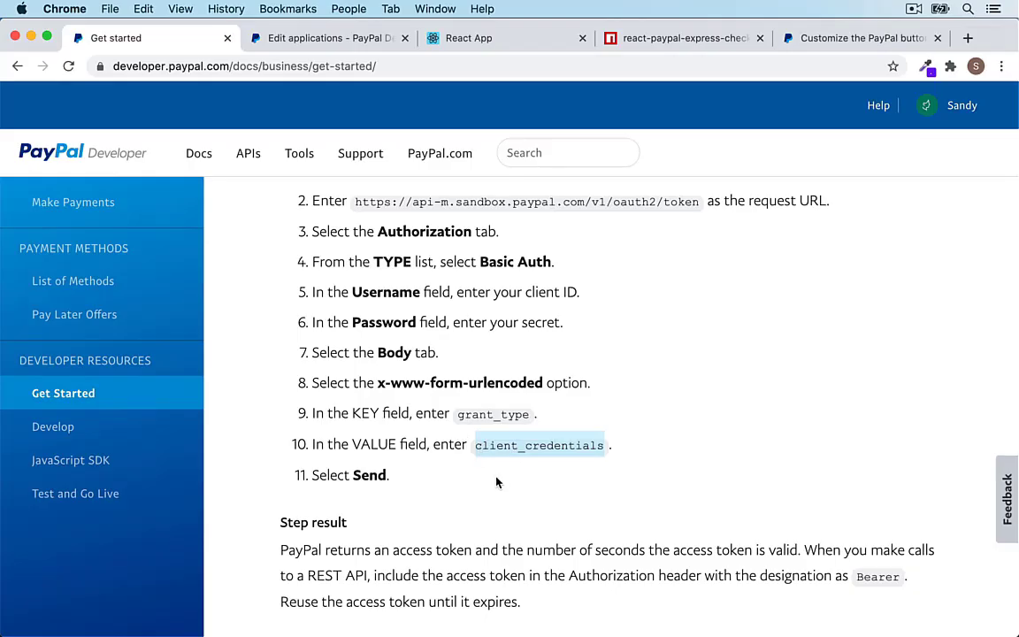
scroll(496, 482, "down", 2)
key("super+Tab")
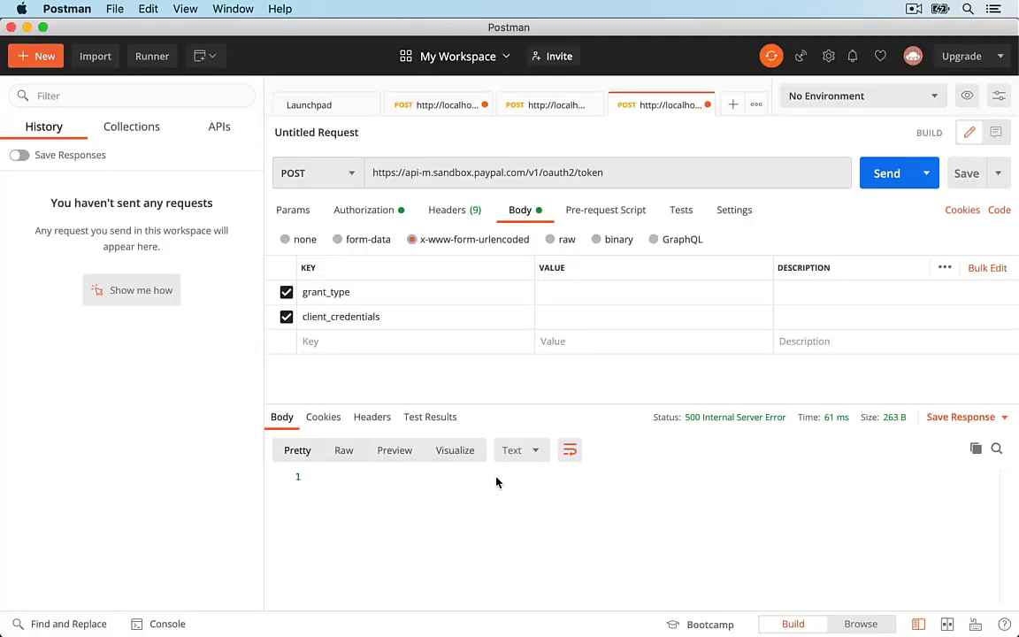
key("super+Tab")
scroll(460, 425, "down", 3)
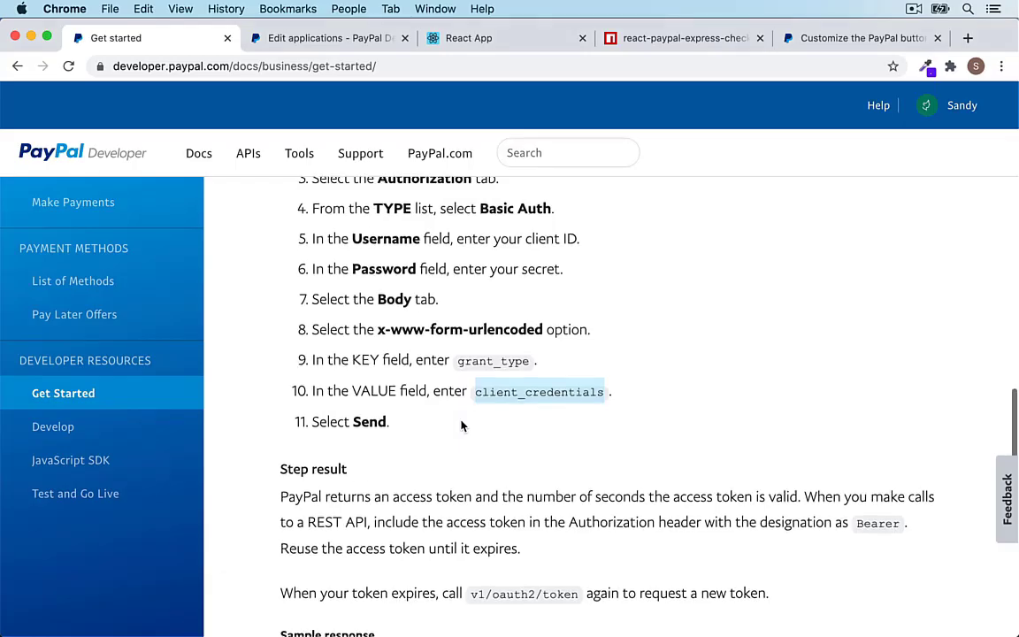
Step: Check the step result notes on PayPal's page, and try sending the token request in Postman with grant_type and client_credentials as separate keys
scroll(461, 426, "down", 1)
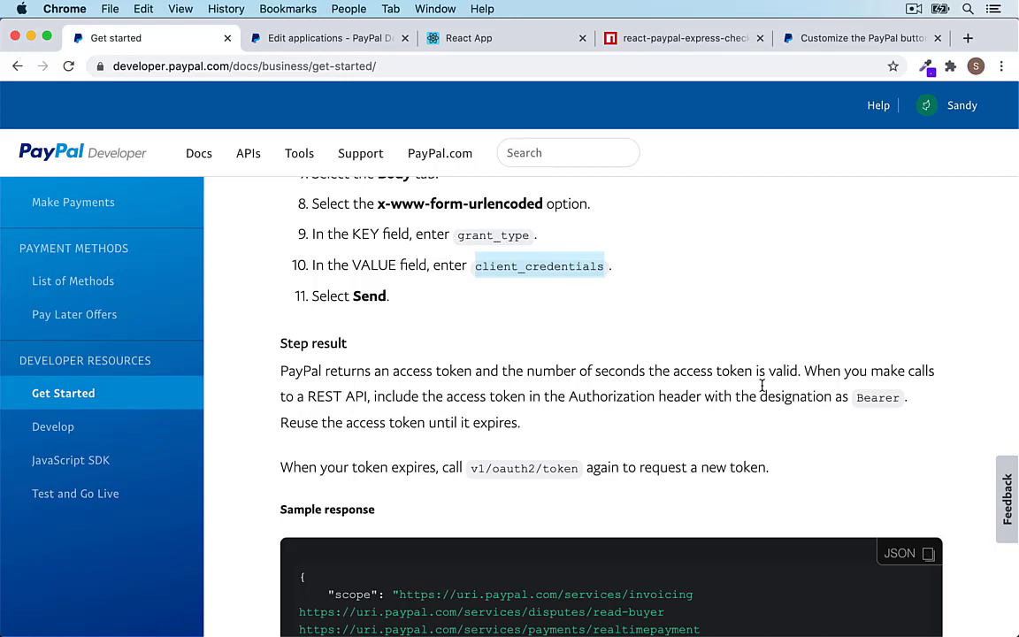
key("super+Tab")
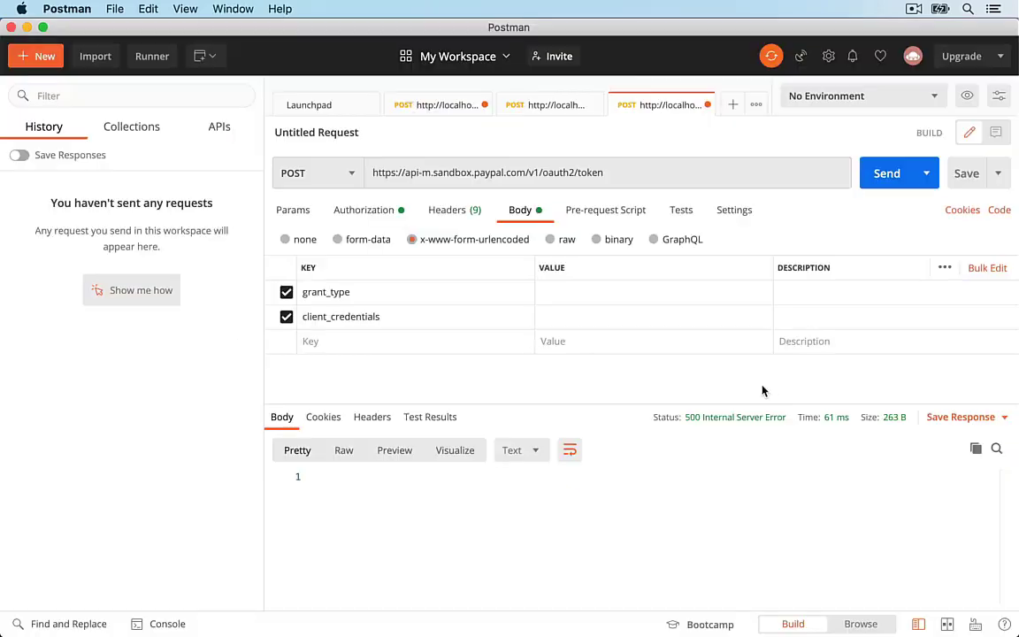
left_click(889, 174)
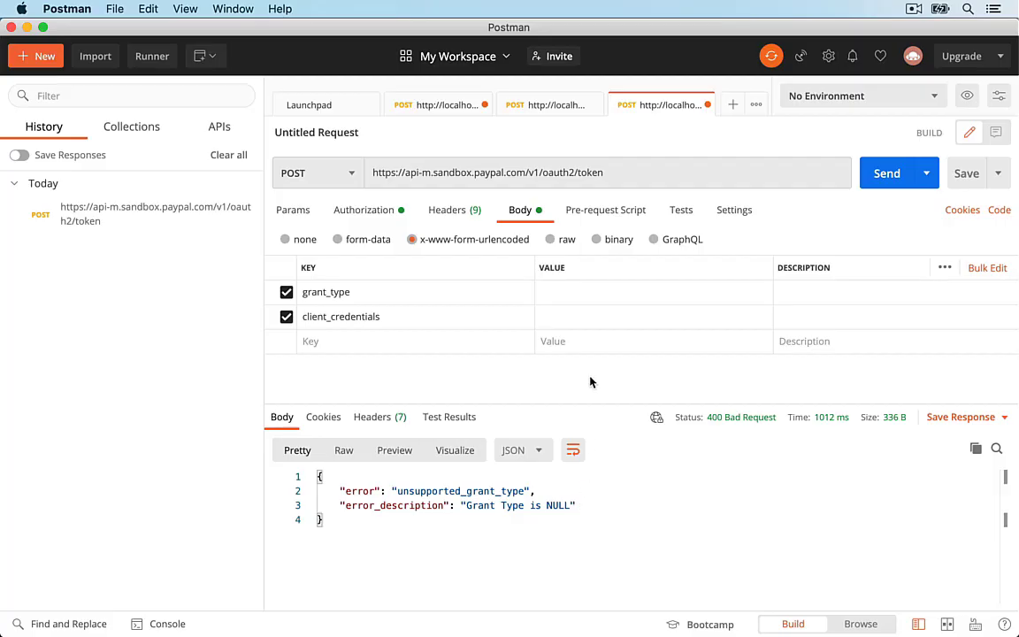
Step: Recheck the key and value instructions in Chrome and disable the client_credentials key row in the Postman request body
key("super+Tab")
scroll(600, 480, "up", 2)
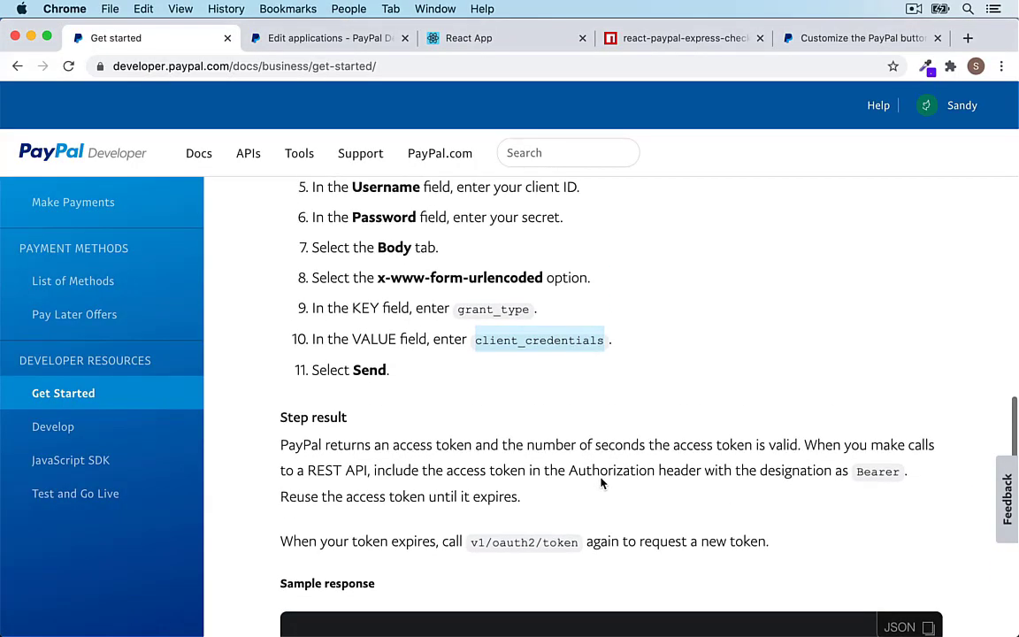
scroll(569, 409, "up", 2)
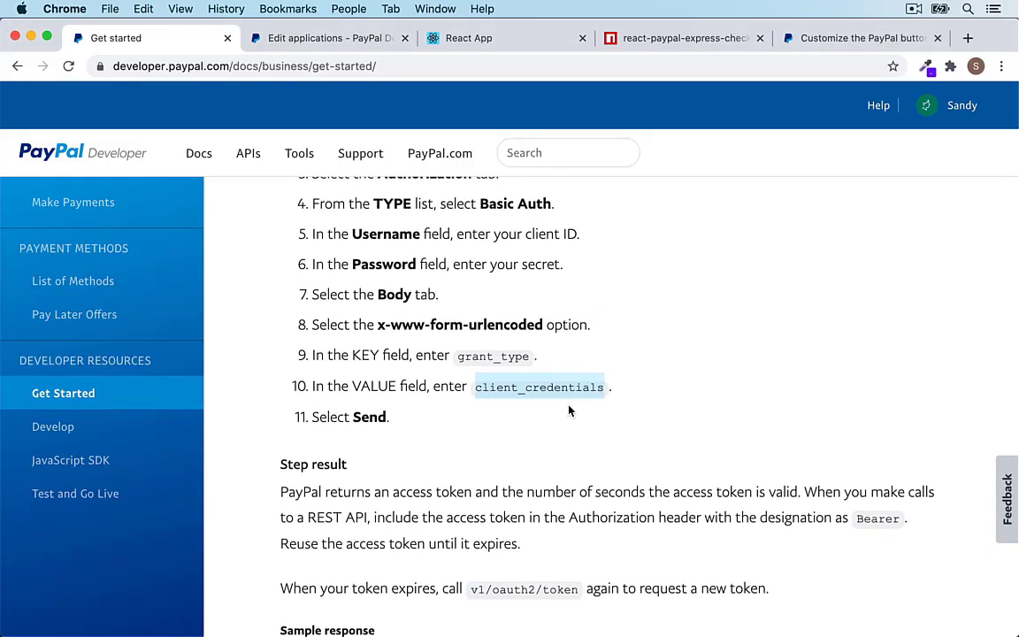
key("super+Tab")
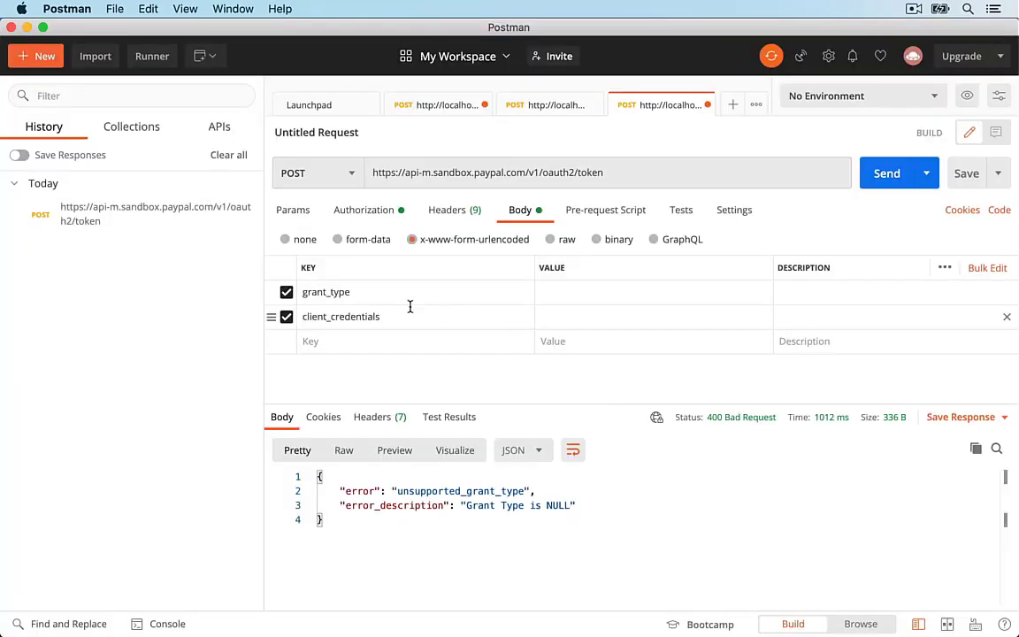
left_click(286, 317)
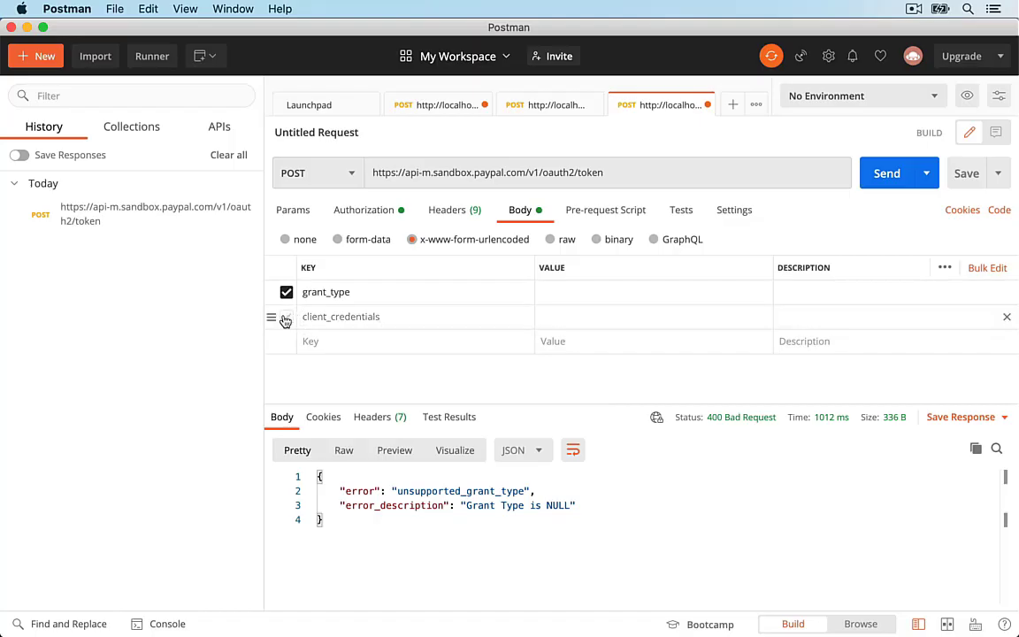
left_click_drag(387, 317, 298, 317)
key("super+c")
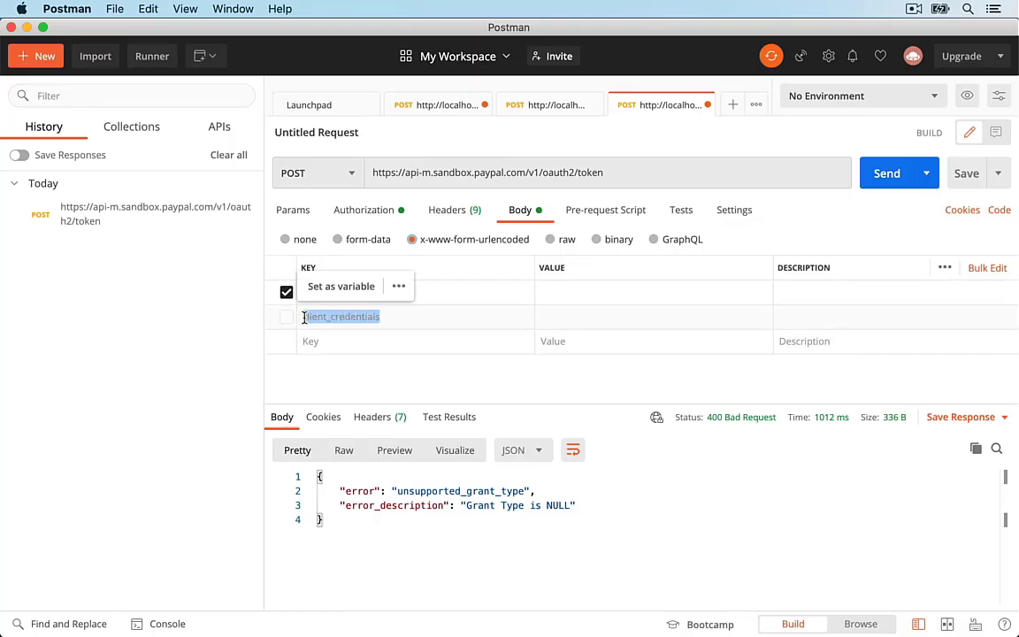
left_click(332, 317)
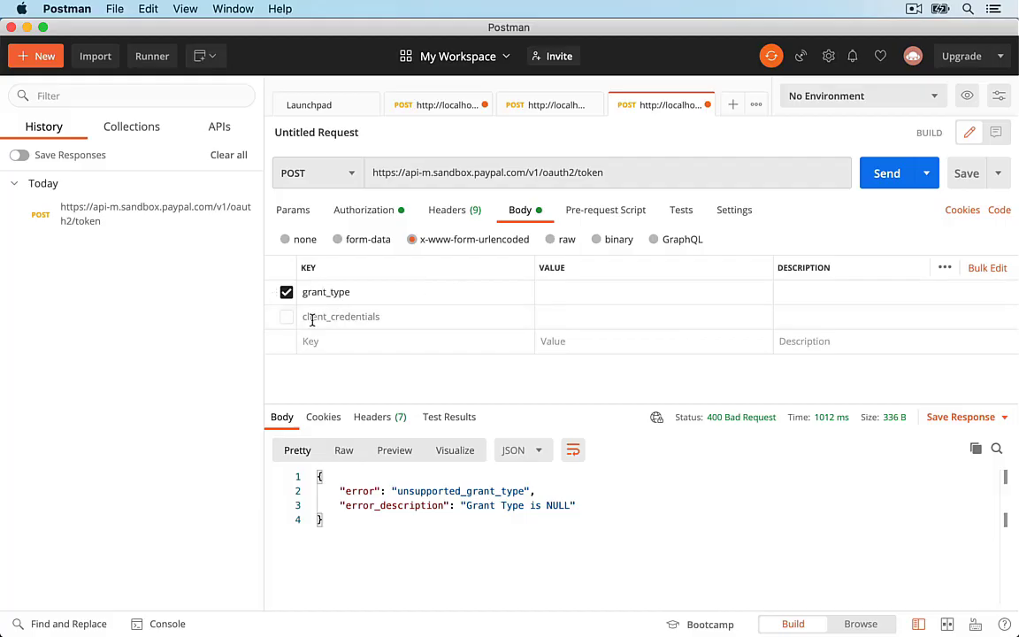
Step: Copy client_credentials from the PayPal instructions in Chrome and paste it as the value of the grant_type key in Postman
left_click(575, 291)
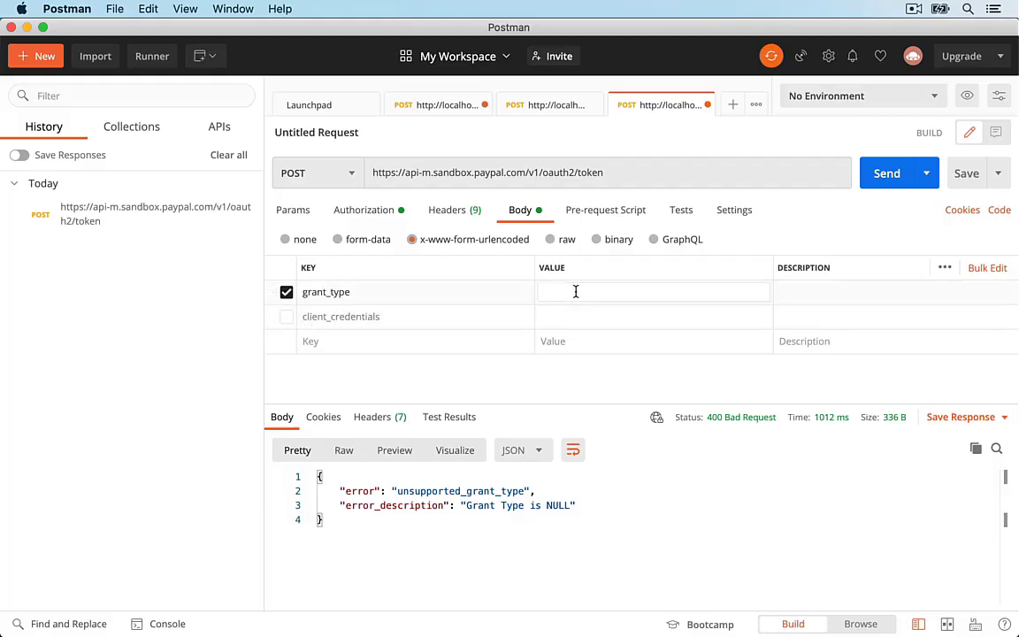
key("super+Tab")
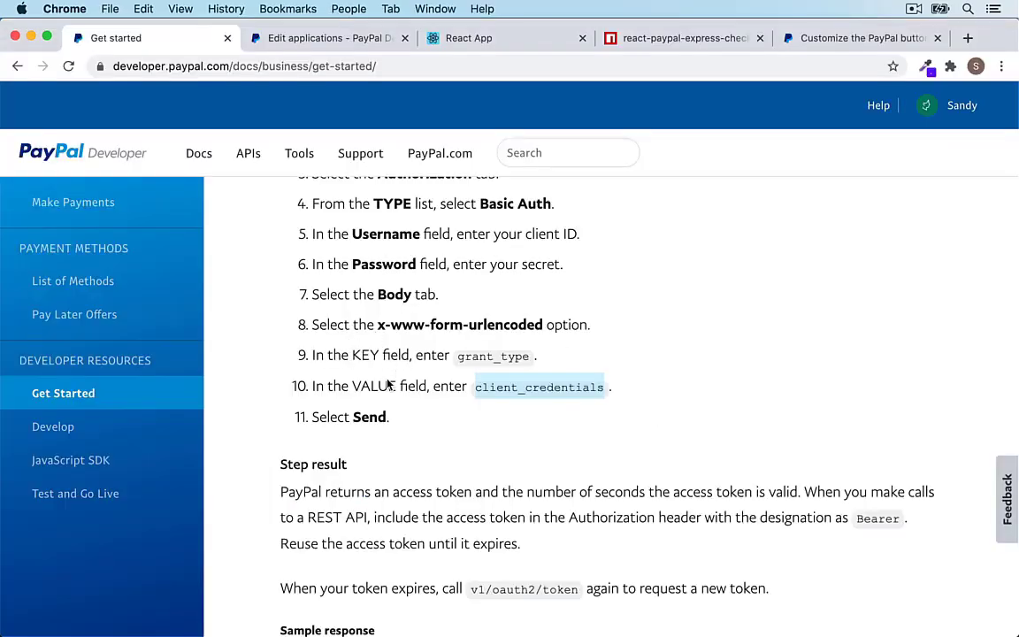
left_click_drag(476, 387, 605, 389)
key("super+c")
key("super+Tab")
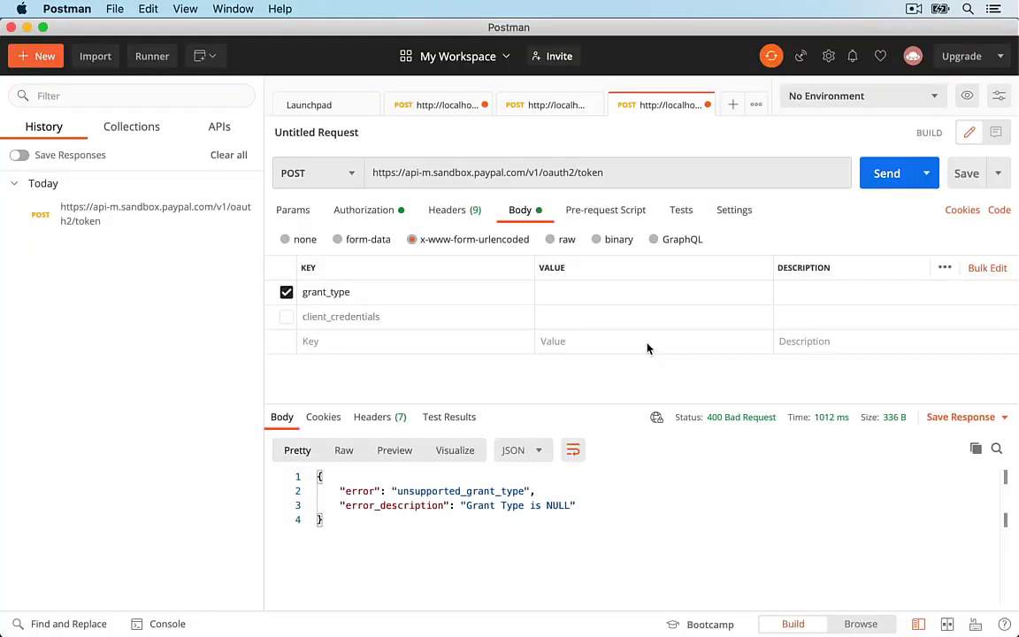
left_click(601, 293)
key("super+v")
Step: Send the token request and examine the access_token and expires_in fields in the response body
left_click(887, 182)
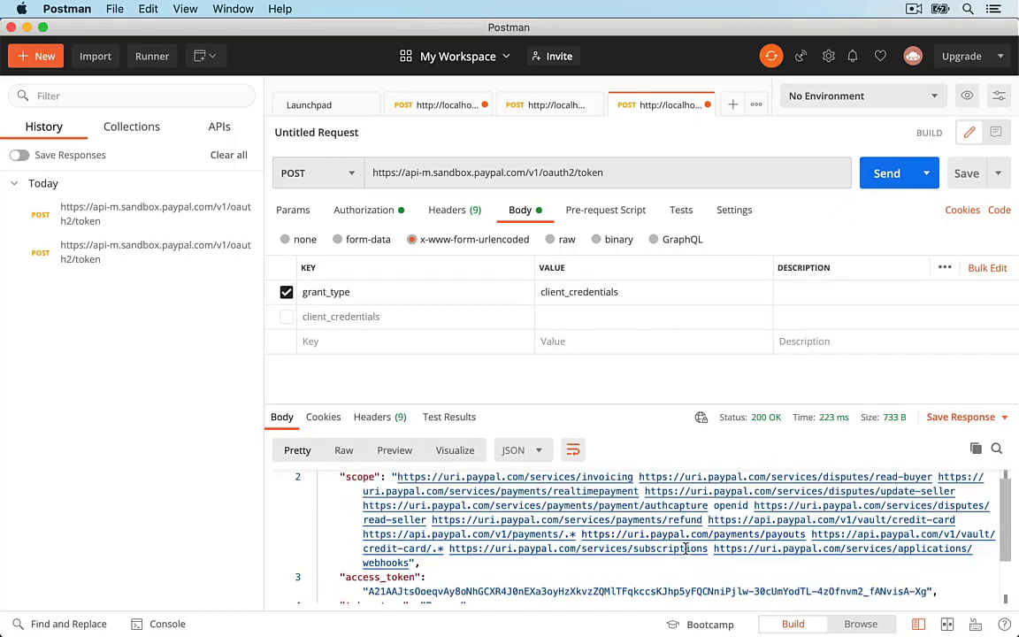
scroll(686, 549, "down", 3)
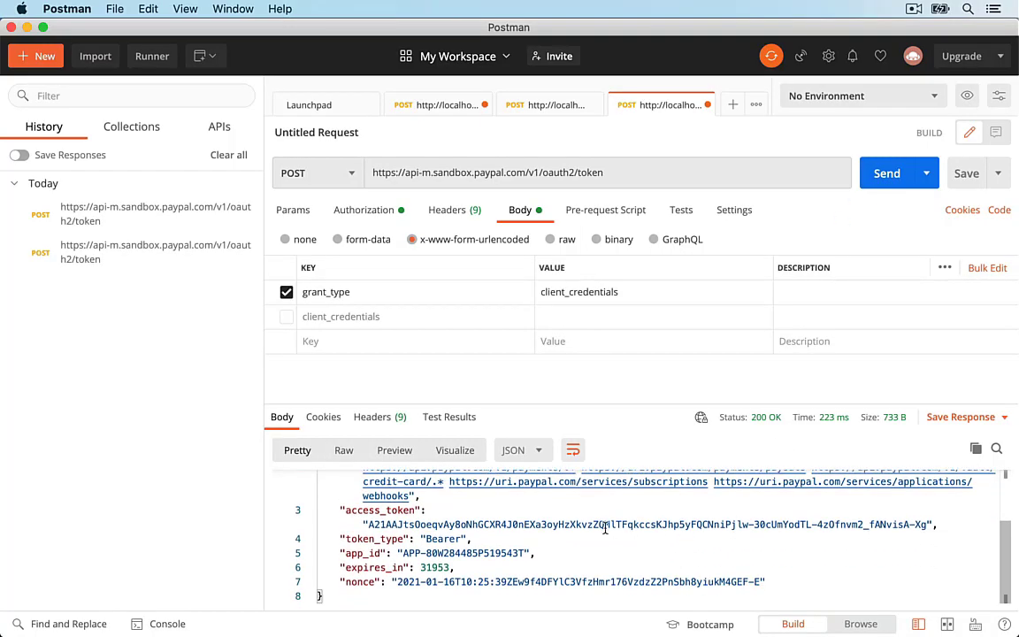
left_click(422, 567)
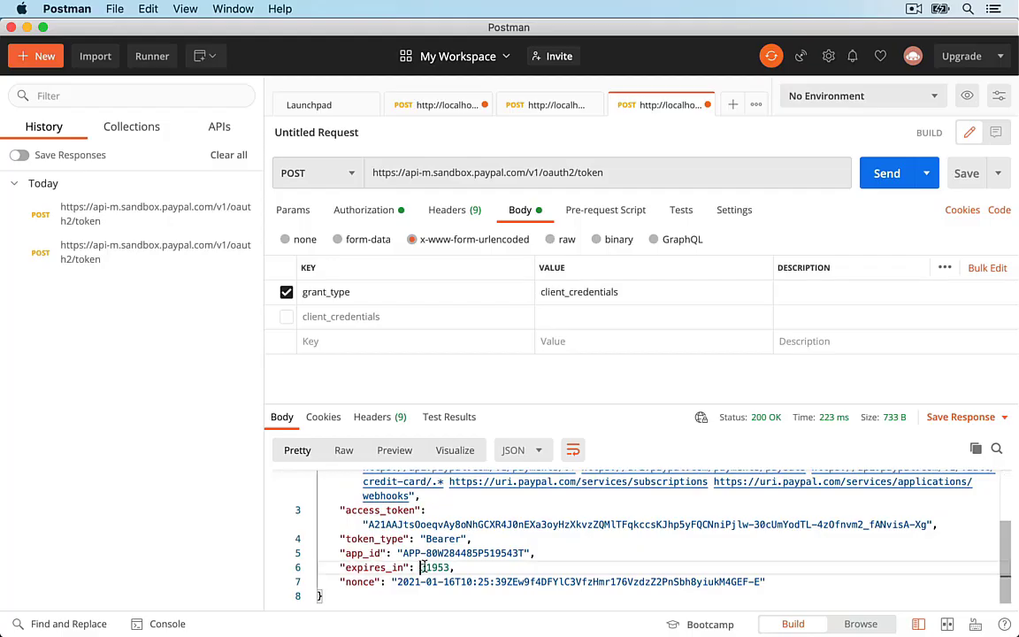
left_click_drag(421, 567, 448, 567)
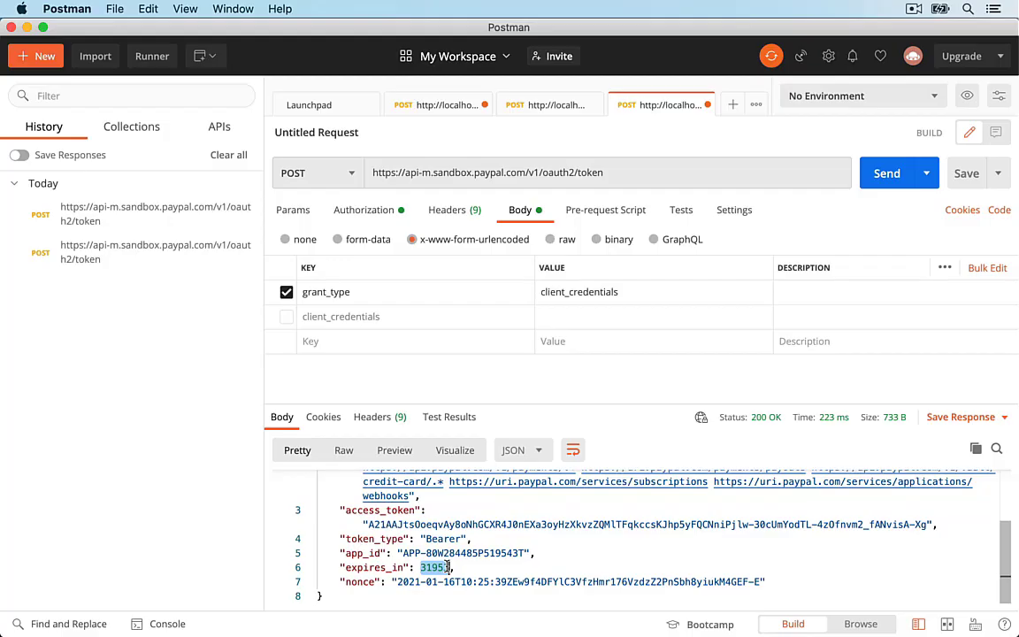
Step: Switch to Chrome and review the cURL example for requesting a token on PayPal's Get started page
mouse_move(829, 628)
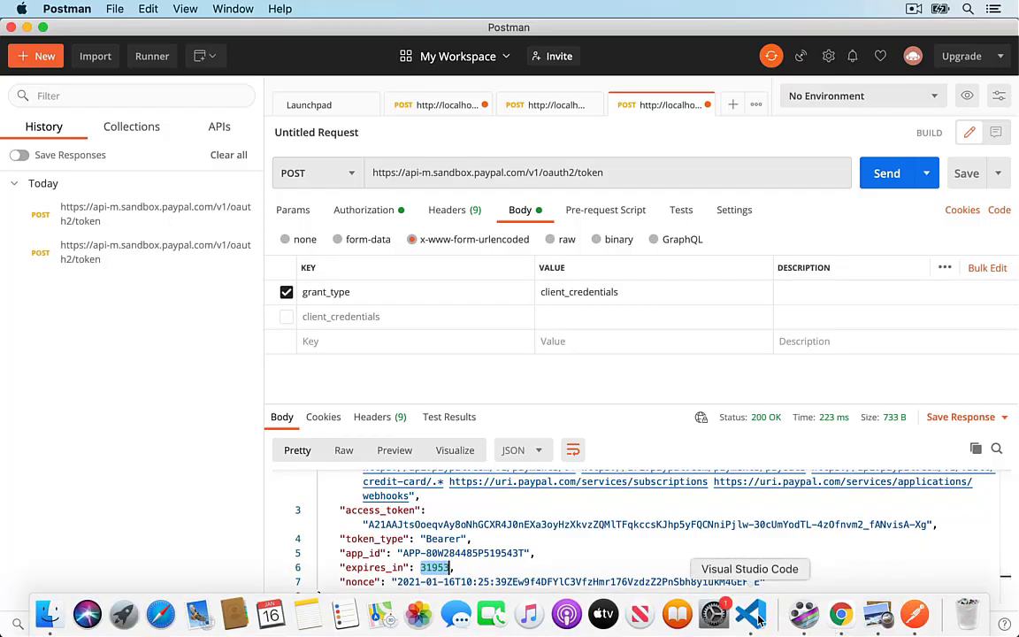
left_click(840, 614)
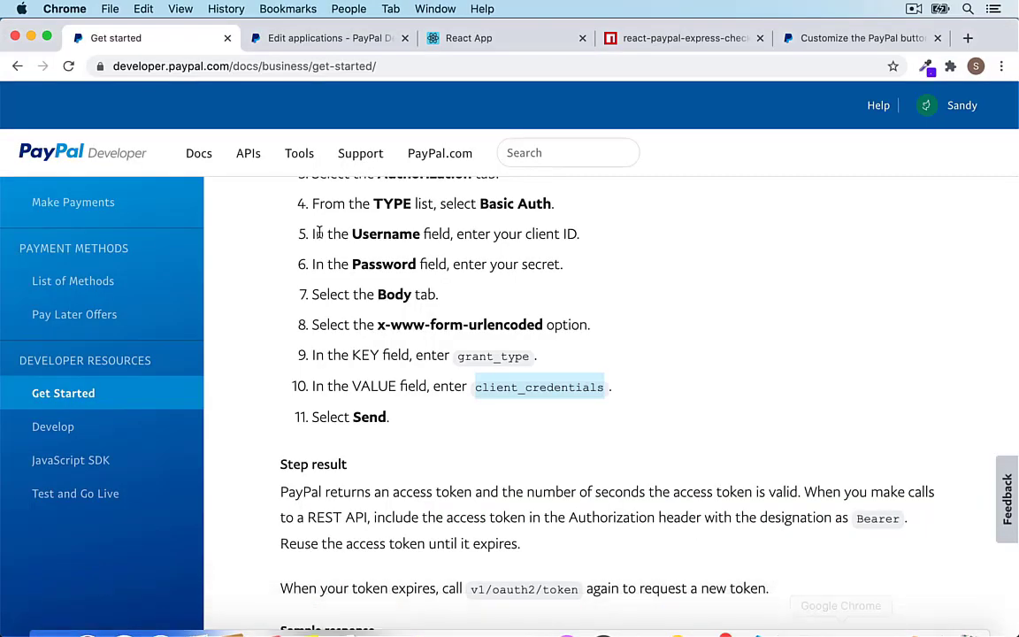
scroll(274, 263, "up", 6)
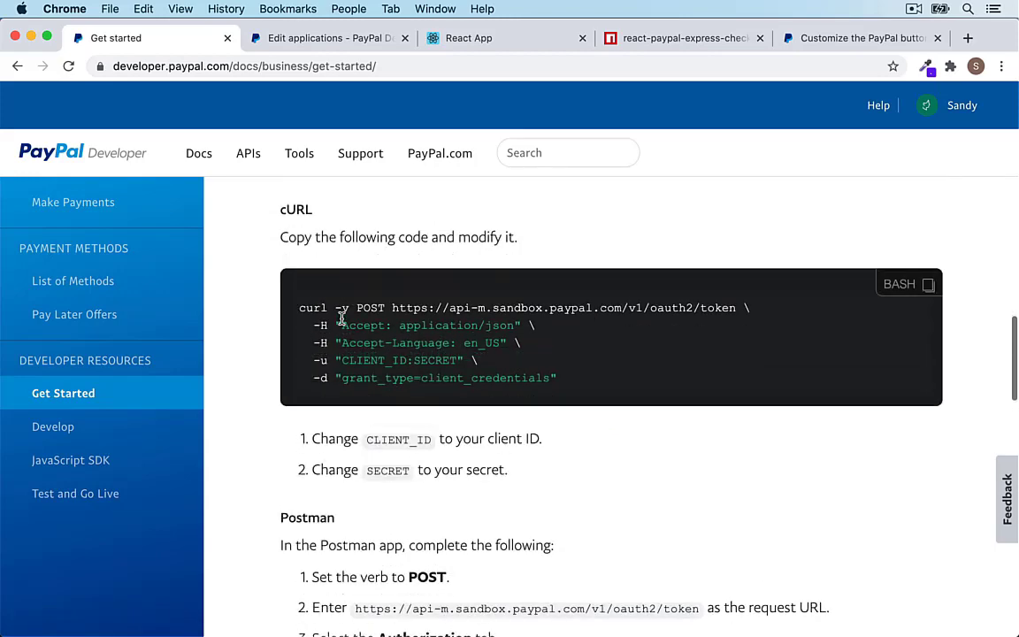